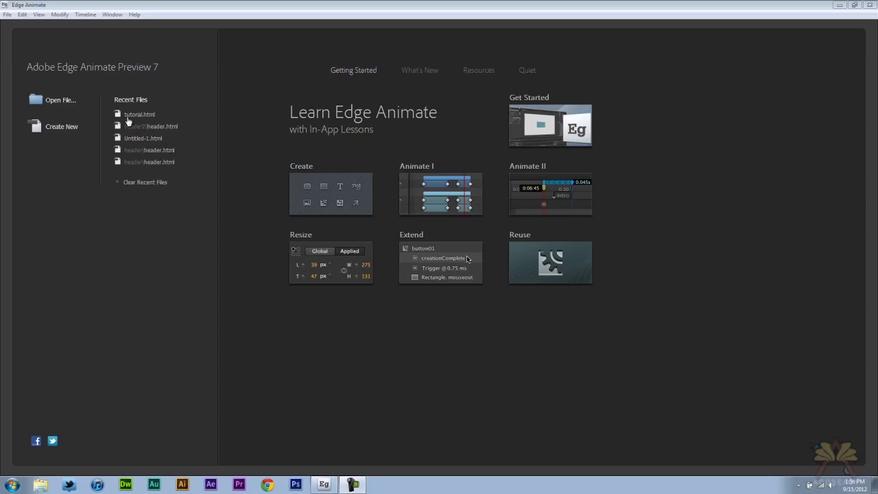
- Start a blank composition with a dark navy (#030822) stage resized to about 838 × 291 px
left_click(61, 127)
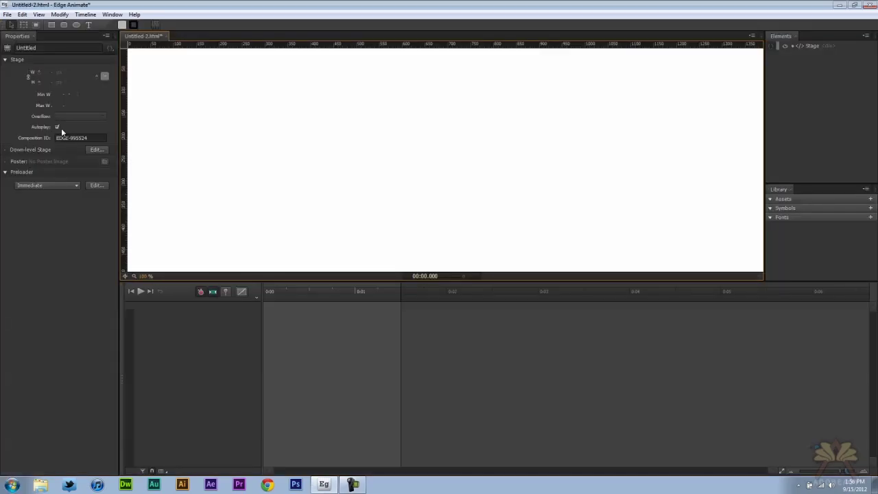
left_click(104, 75)
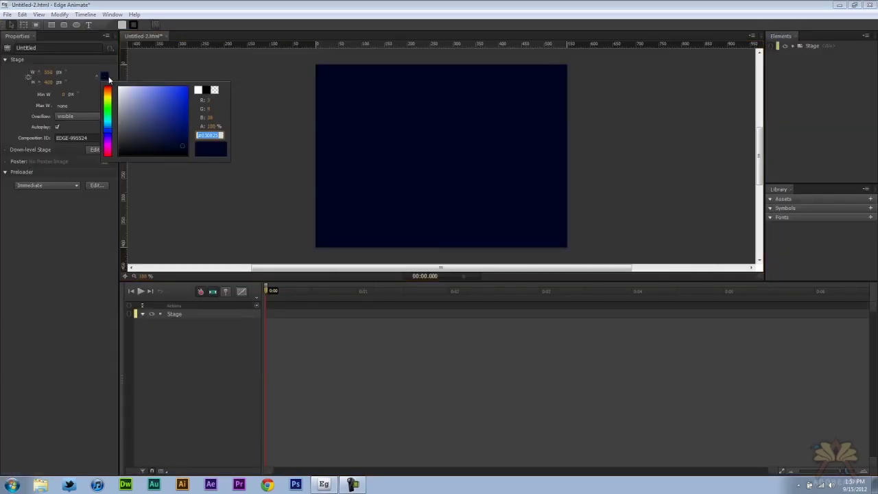
left_click_drag(182, 146, 183, 148)
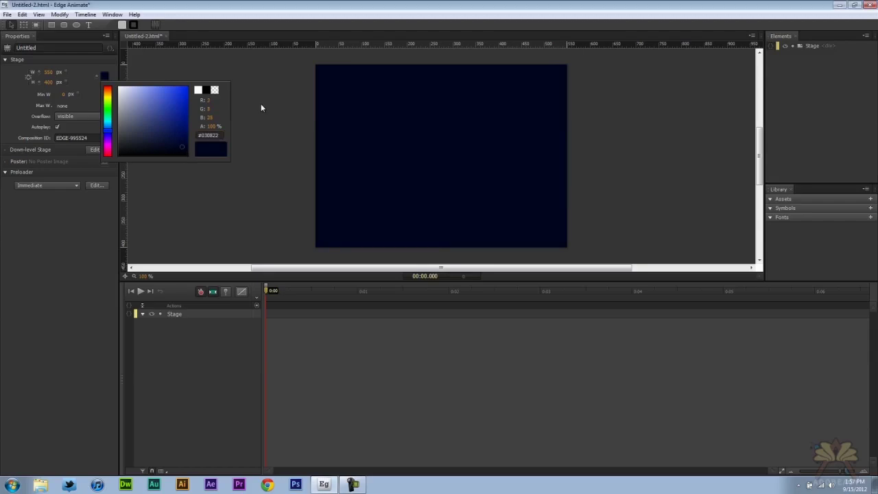
left_click(261, 104)
left_click_drag(48, 71, 82, 70)
- Import adobeasy.png and adobeasy-character.png onto the stage
left_click(7, 14)
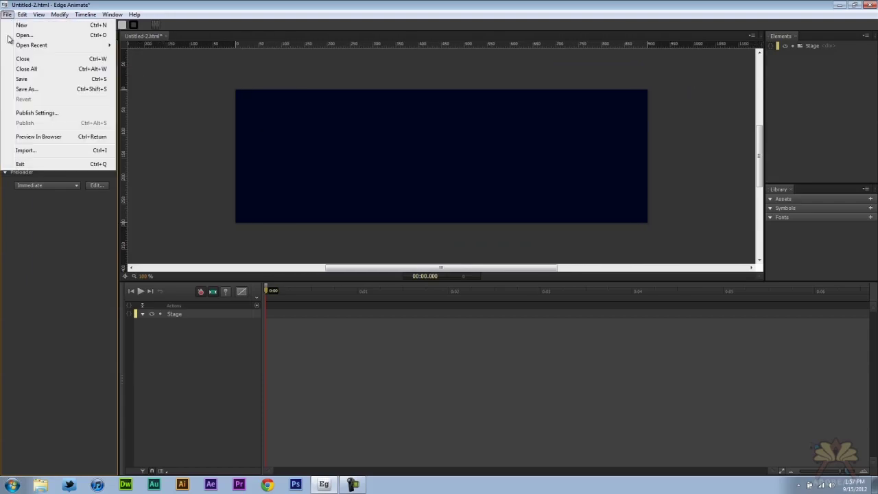
left_click(43, 150)
left_click(329, 108)
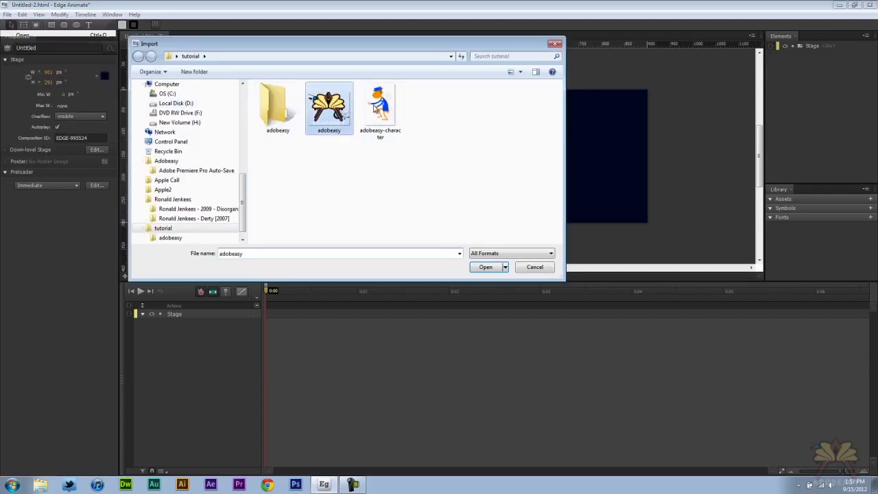
left_click(392, 107, "ctrl")
left_click(486, 267)
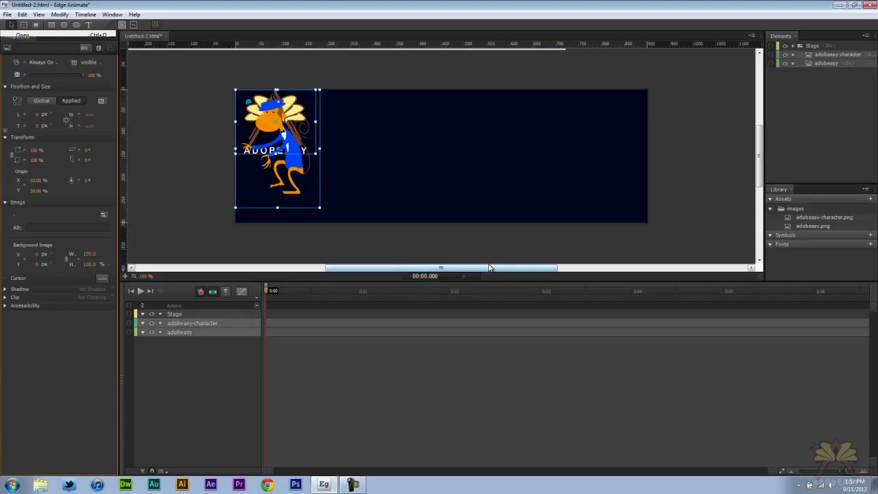
- Move the monkey to the right side and place the logo at 21,21 px top left
left_click_drag(308, 131, 579, 132)
left_click(374, 68)
left_click_drag(308, 131, 285, 134)
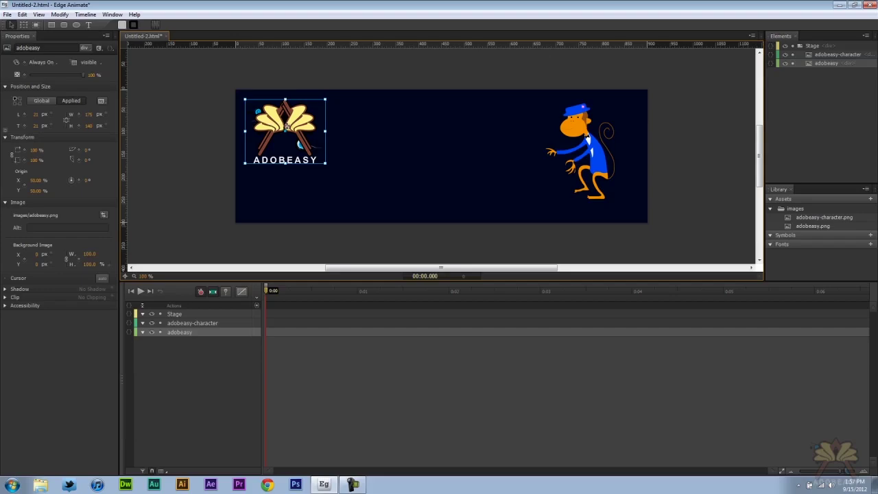
- Convert the logo into a symbol named 'adobeasy' and scrub the timeline to about 1.5 s
right_click(285, 124)
left_click(318, 285)
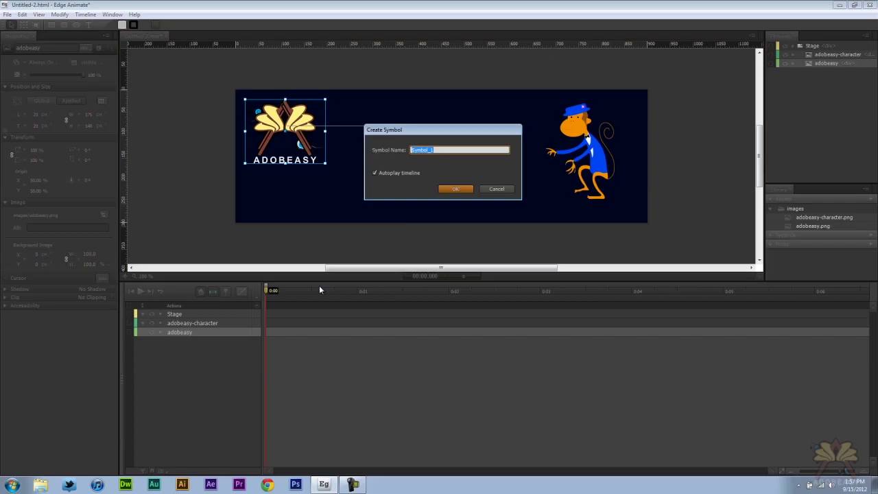
type("adobeasy")
key("Return")
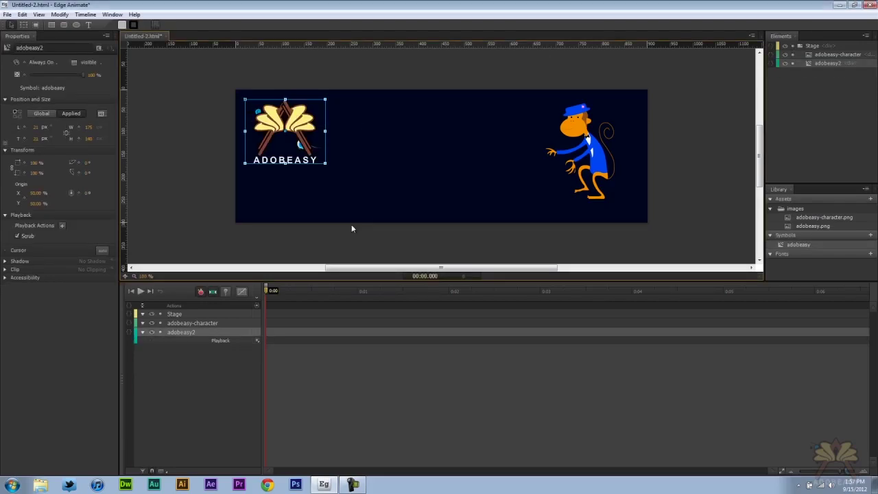
left_click(269, 288)
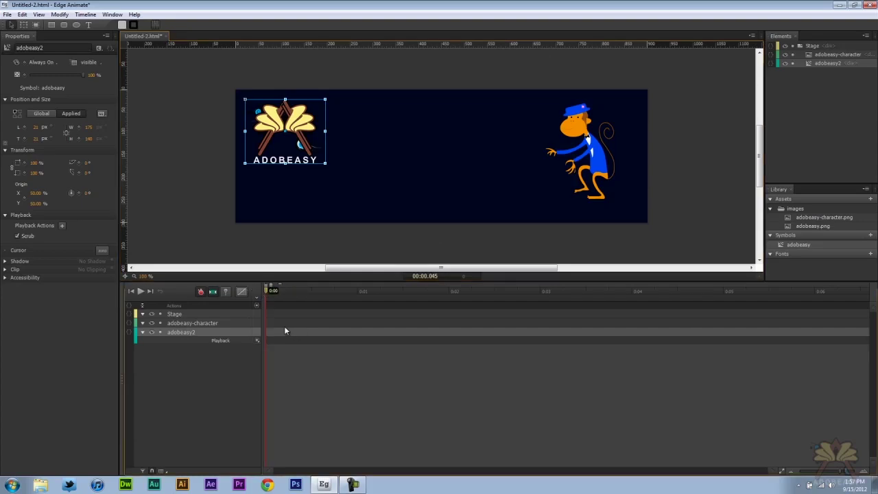
left_click_drag(283, 292, 403, 292)
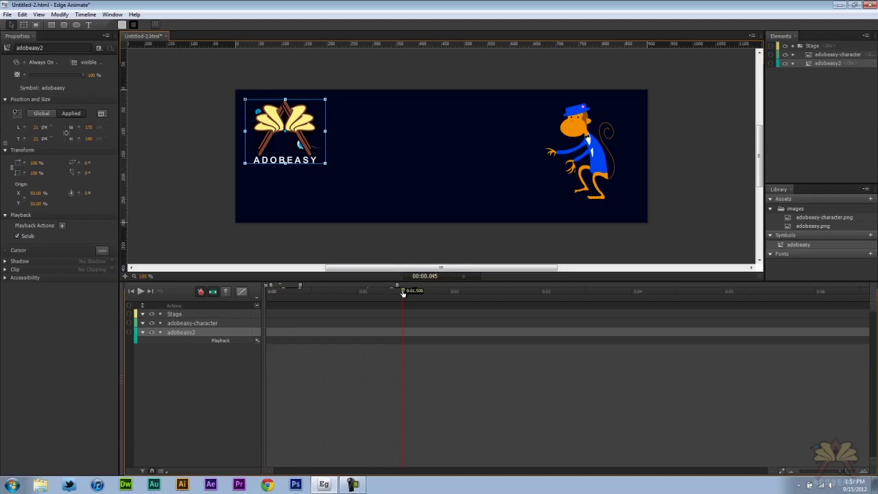
- Inside the adobeasy symbol, animate the logo's Left from -207 px to 1 px over 0.5 s
double_click(288, 126)
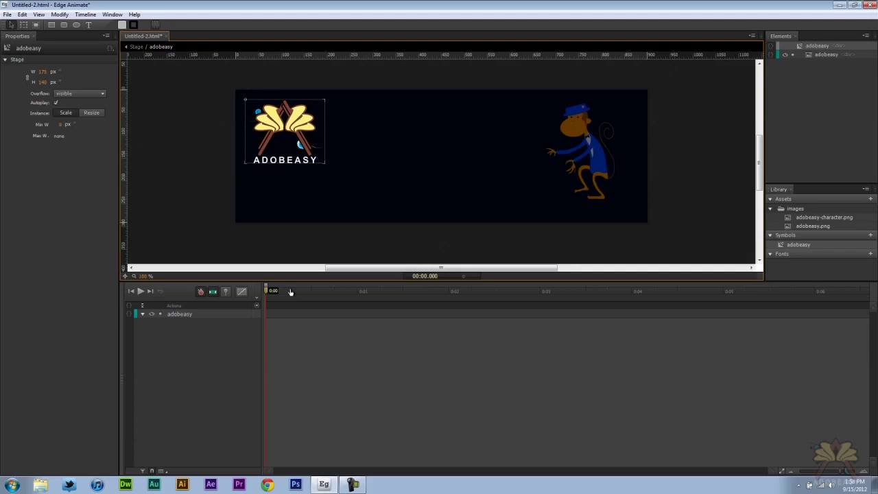
left_click_drag(292, 292, 386, 290)
left_click(241, 292)
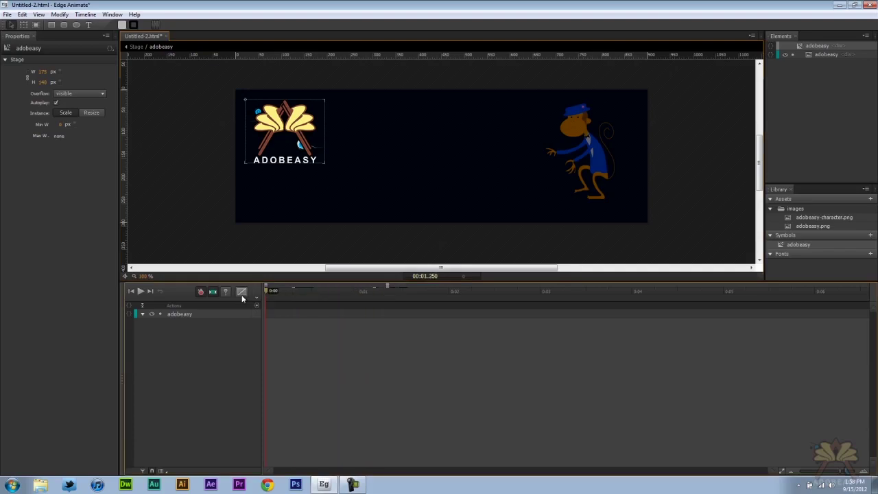
left_click(261, 125)
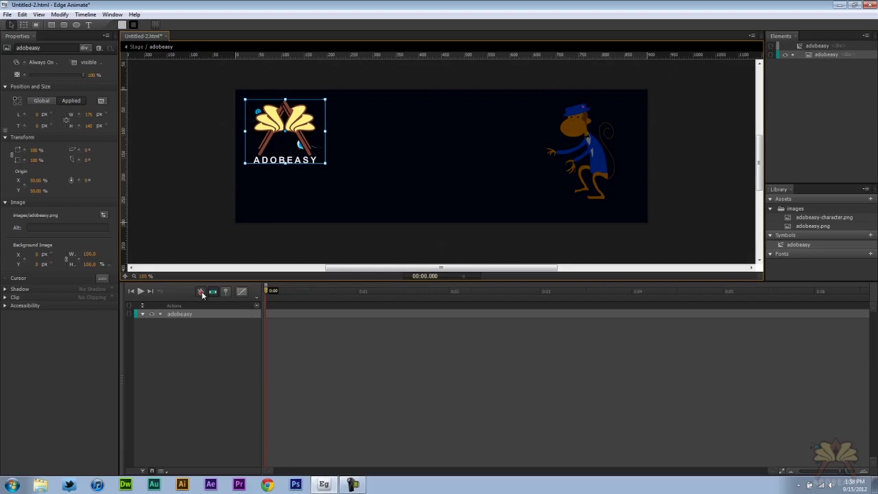
left_click_drag(300, 138, 205, 138)
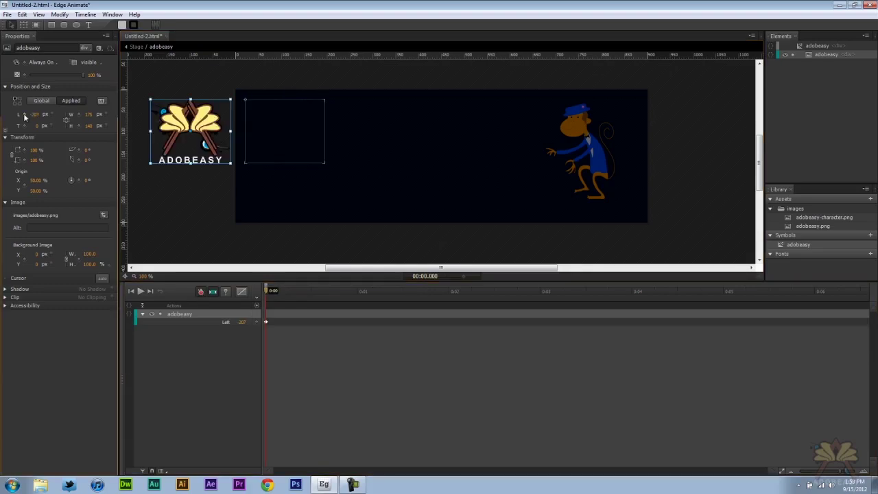
left_click_drag(266, 287, 312, 290)
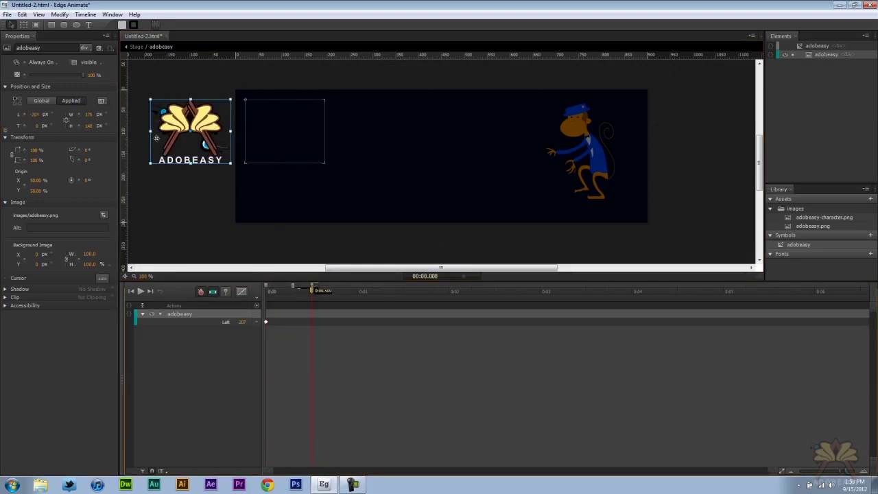
left_click_drag(40, 115, 131, 113)
mouse_move(312, 290)
left_mouse_down()
mouse_move(291, 291)
mouse_move(310, 290)
left_mouse_up()
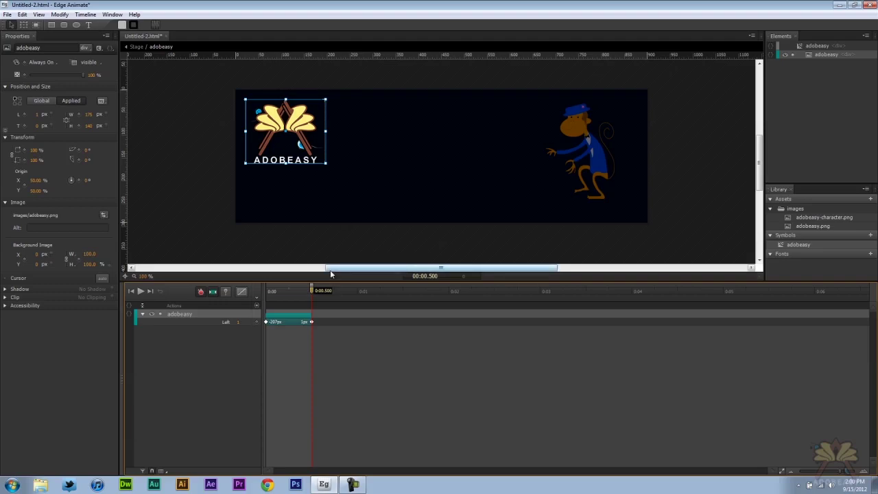
mouse_move(313, 290)
left_mouse_down()
mouse_move(266, 290)
mouse_move(312, 289)
left_mouse_up()
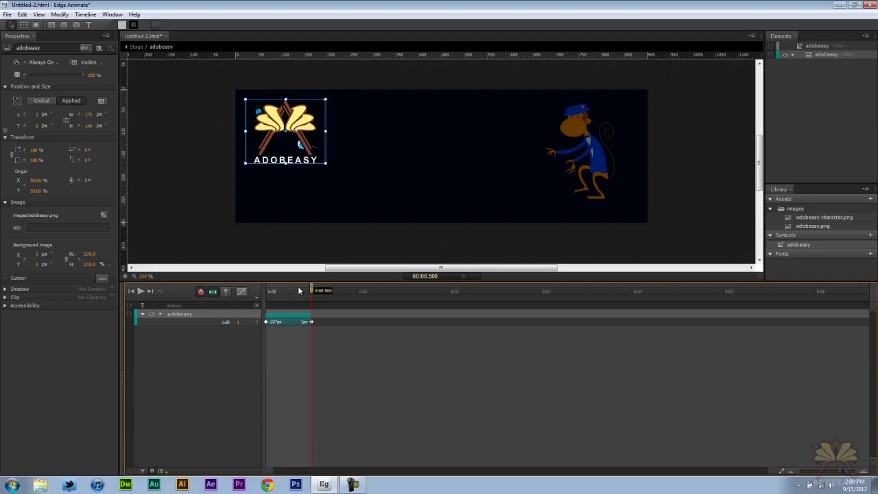
- Add a sym.stop() trigger at 500 ms, then return the playhead to 0:00
key("ctrl+t")
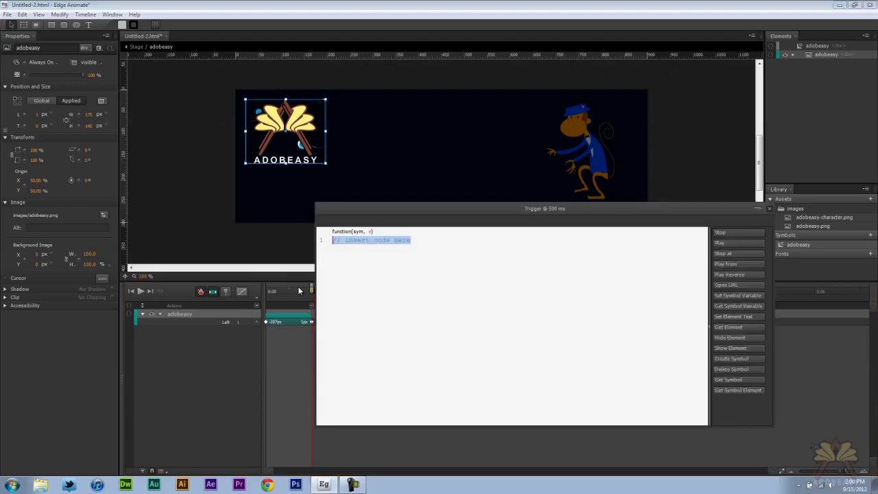
left_click(730, 233)
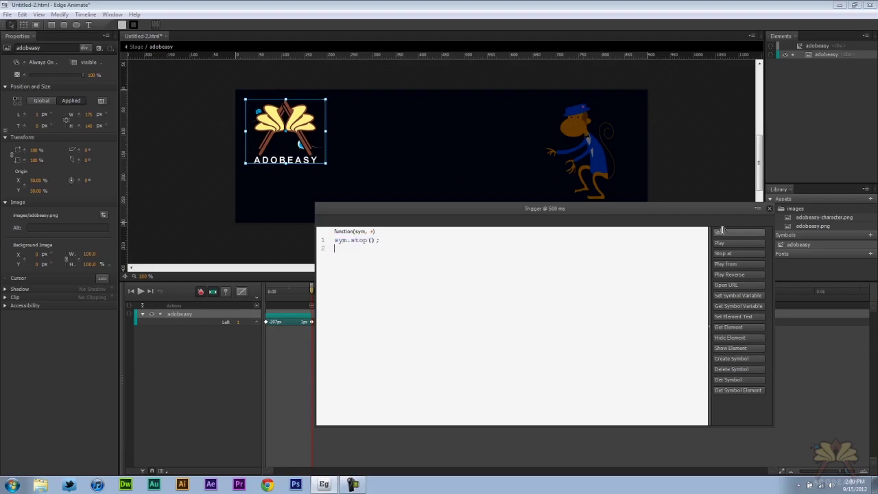
left_click(770, 208)
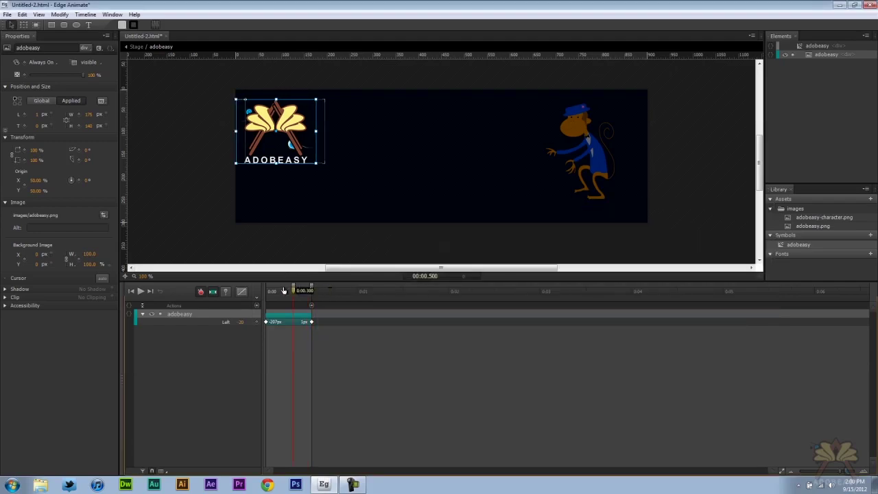
left_click_drag(311, 289, 234, 282)
- Stretch the logo's Left keyframes so the slide-in ends near 0:01.8, previewing before and after
key("ctrl+Return")
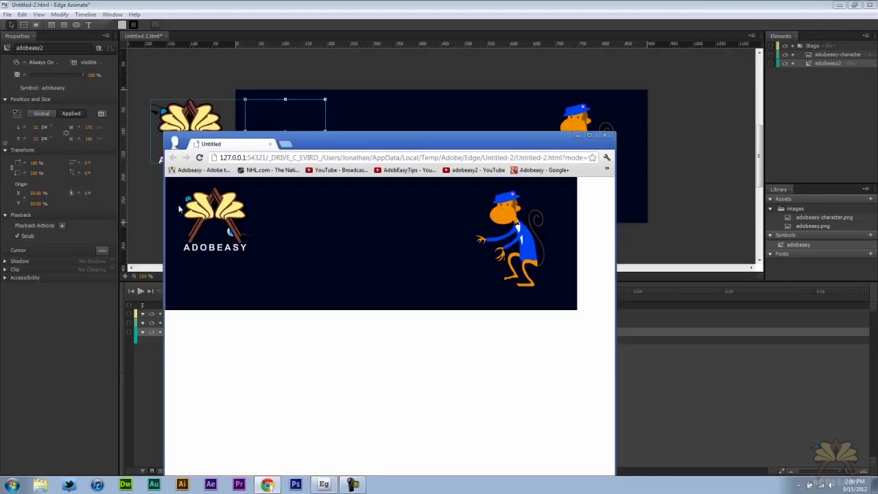
left_click(604, 134)
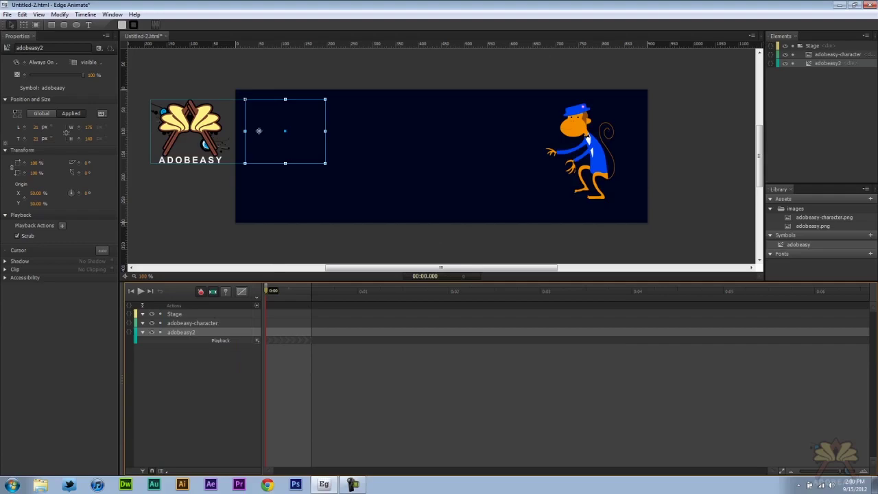
double_click(268, 121)
left_click_drag(327, 357, 274, 296)
left_click_drag(312, 322, 432, 320)
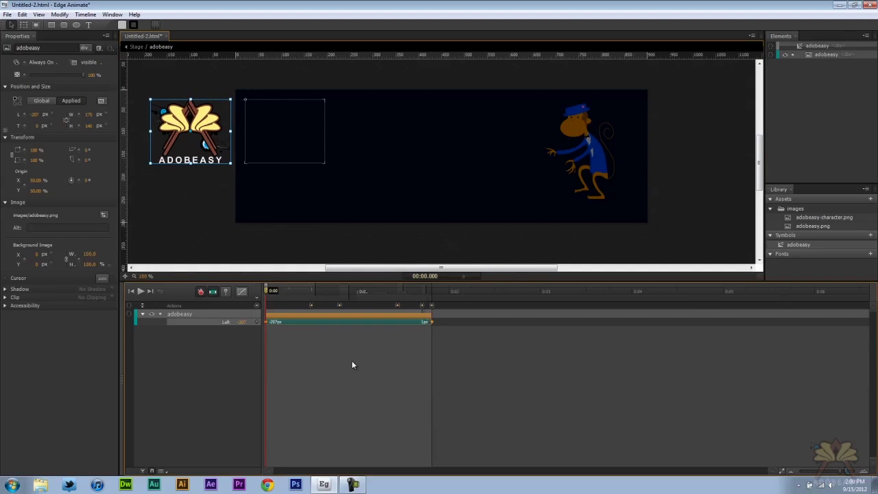
key("ctrl+Return")
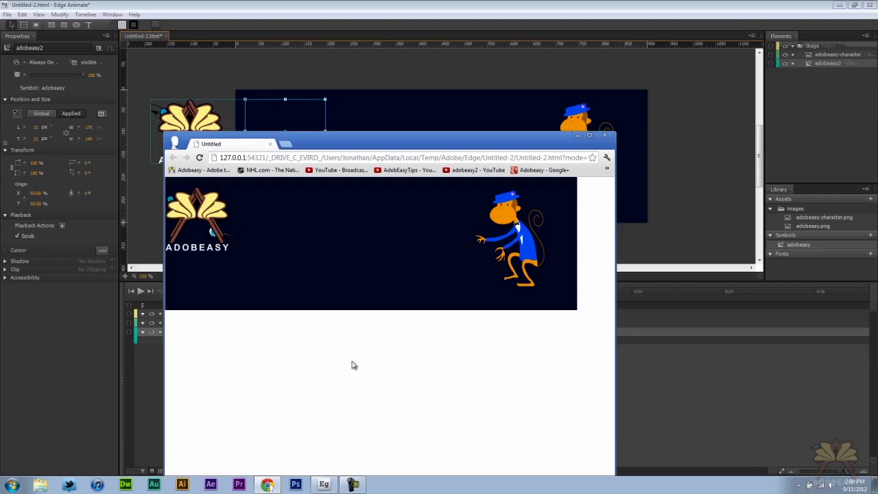
left_click(605, 135)
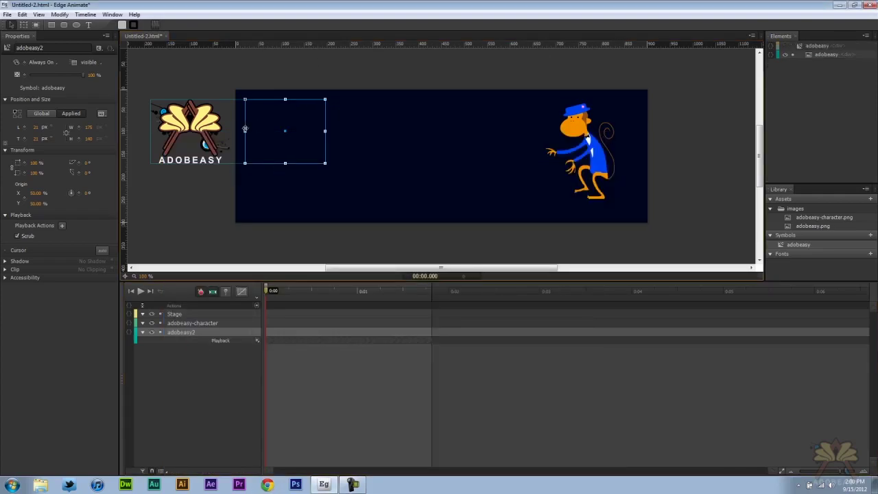
- Keyframe the logo's Opacity from 0% at 0:00 to 100% at about 0:01.815
double_click(245, 129)
left_click(306, 292)
left_click_drag(306, 292, 266, 292)
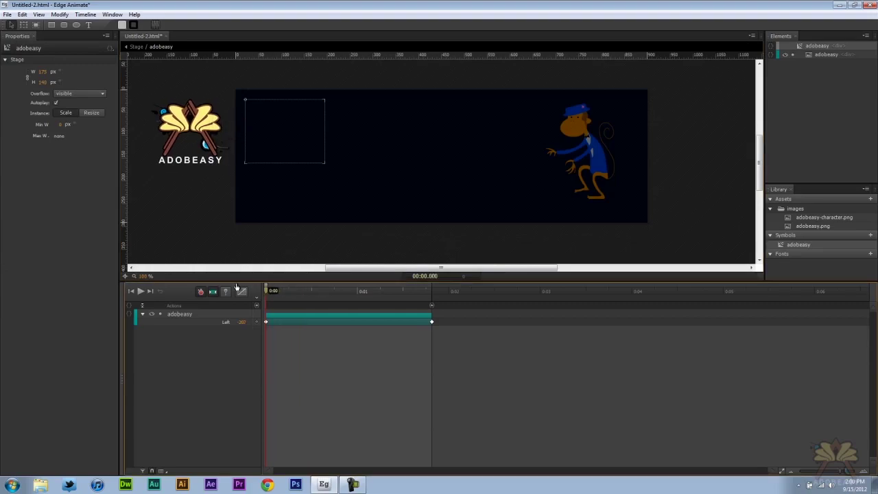
left_click(198, 144)
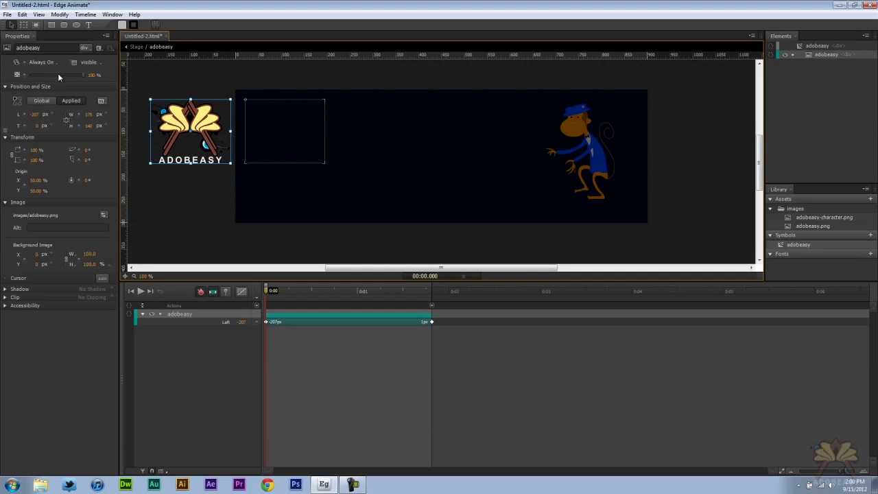
left_click_drag(57, 73, 7, 75)
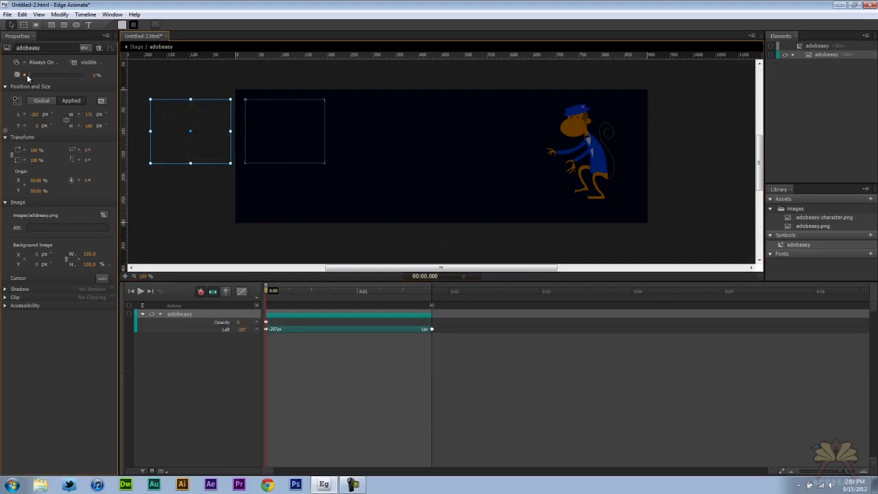
left_click_drag(269, 292, 432, 289)
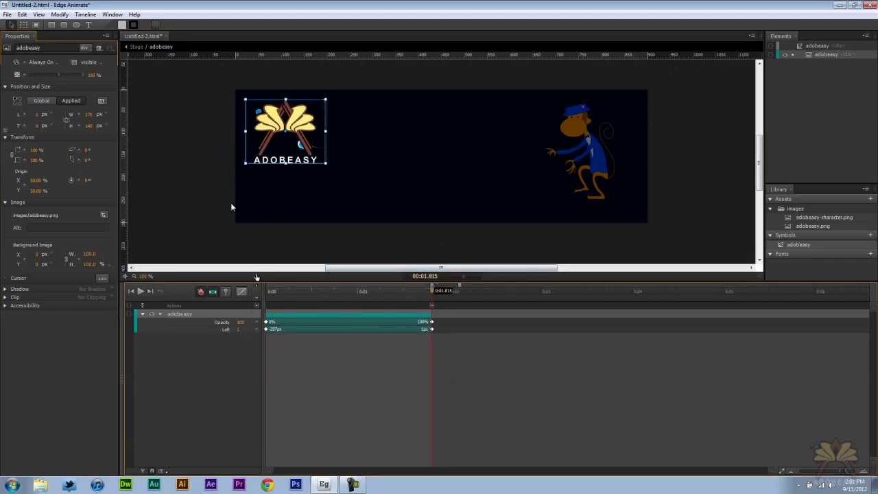
left_click(187, 188)
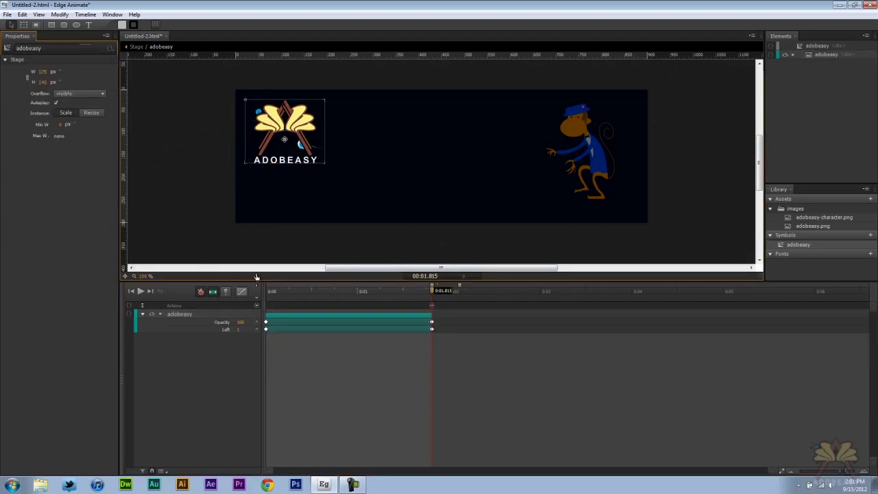
left_click(284, 138)
right_click(259, 110)
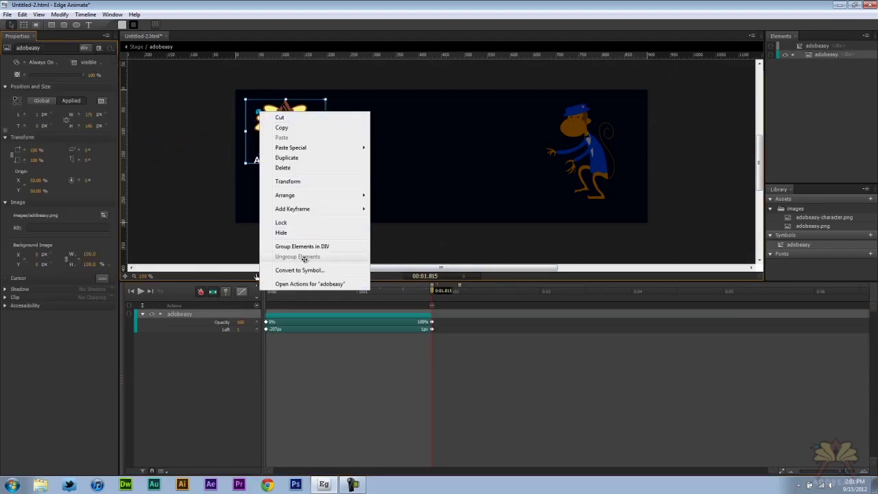
right_click(303, 306)
left_click(371, 300)
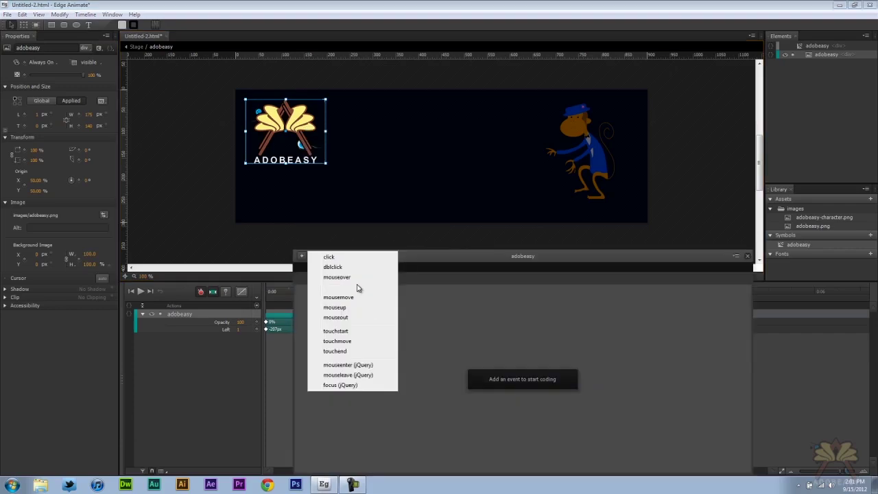
left_click(341, 258)
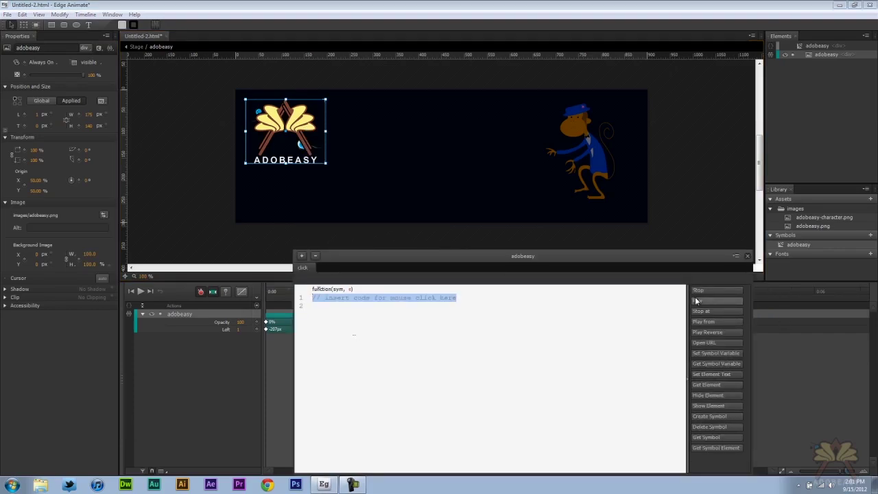
left_click(704, 342)
key("BackSpace")
key("BackSpace")
key("BackSpace")
key("BackSpace")
key("BackSpace")
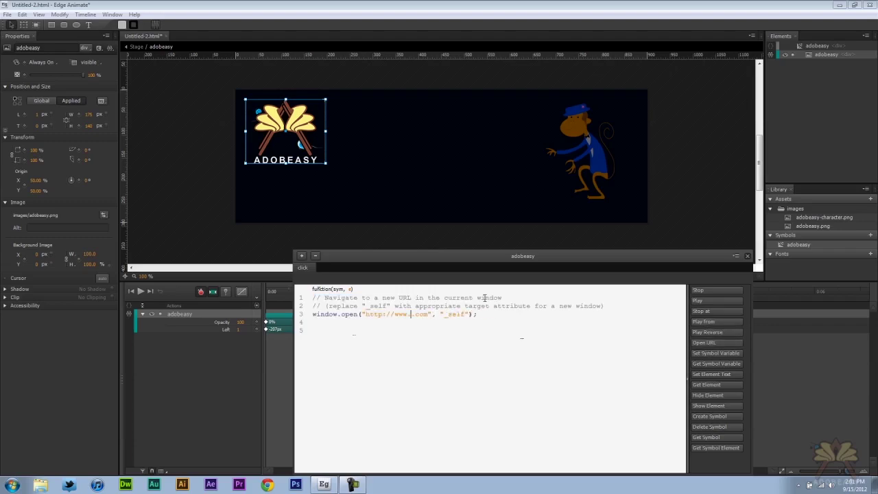
type("youtube.com/adobeasytips")
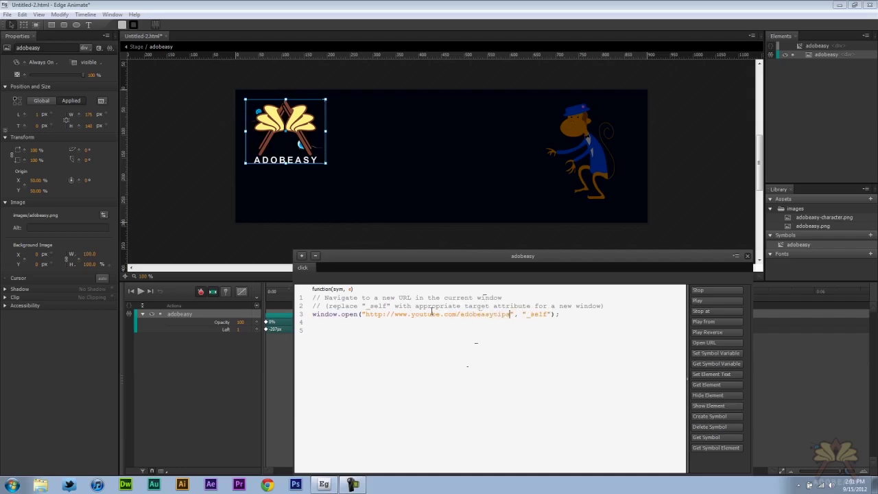
left_click(746, 256)
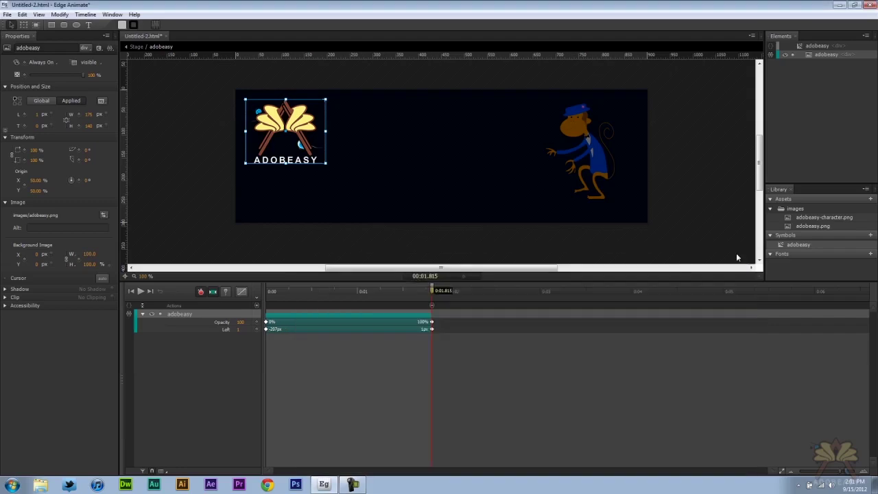
- Back on the main stage, preview in Chrome and confirm the logo opens youtube.com/adobeasytips
key("Escape")
left_click(302, 115)
key("ctrl+Return")
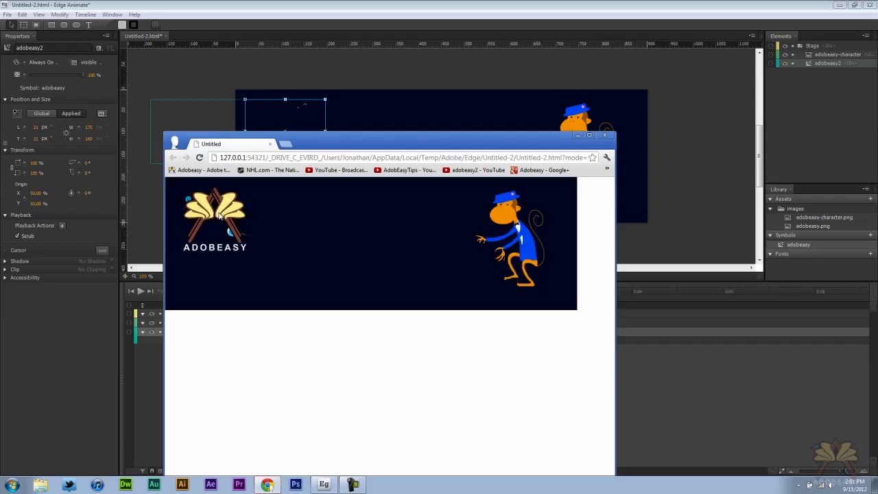
left_click(221, 213)
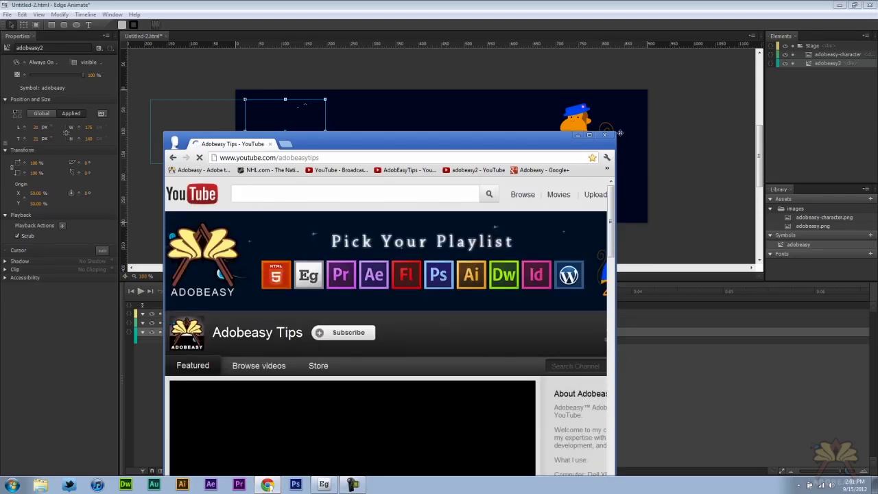
left_click(605, 135)
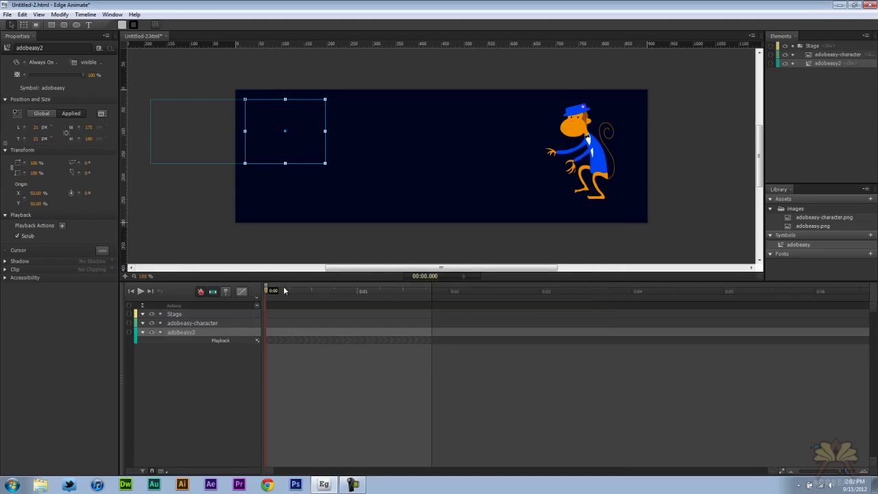
- Set the logo image's Cursor to the hand pointer inside the adobeasy symbol and preview it
double_click(282, 153)
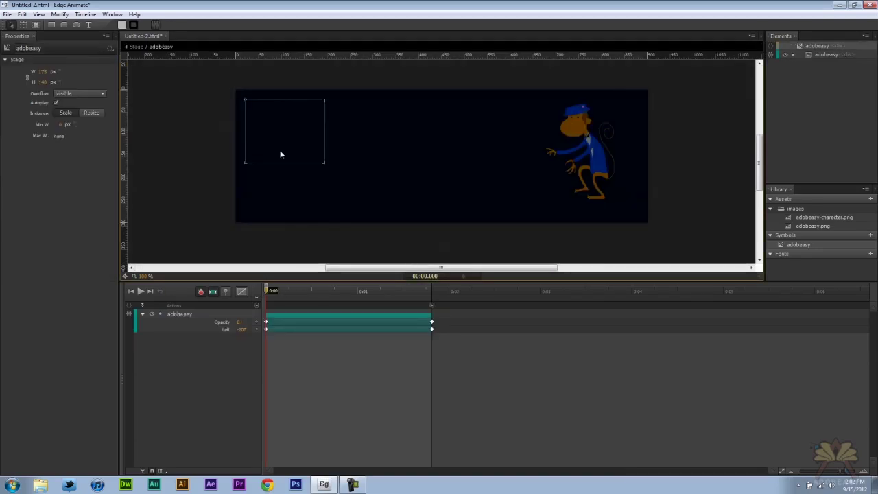
left_click_drag(326, 291, 431, 291)
left_click(269, 135)
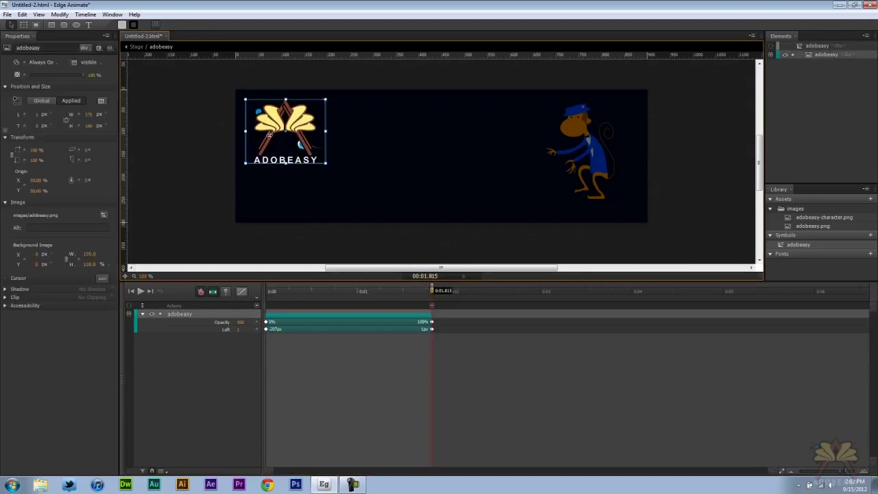
left_click(100, 279)
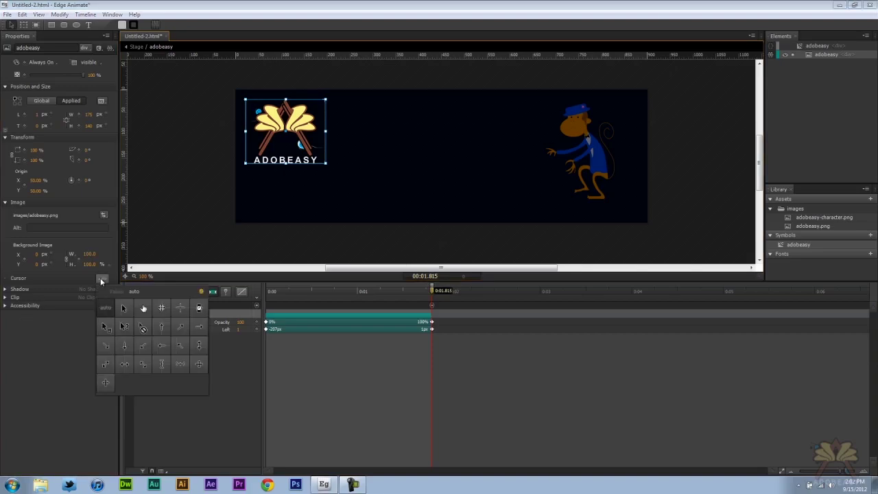
left_click(144, 309)
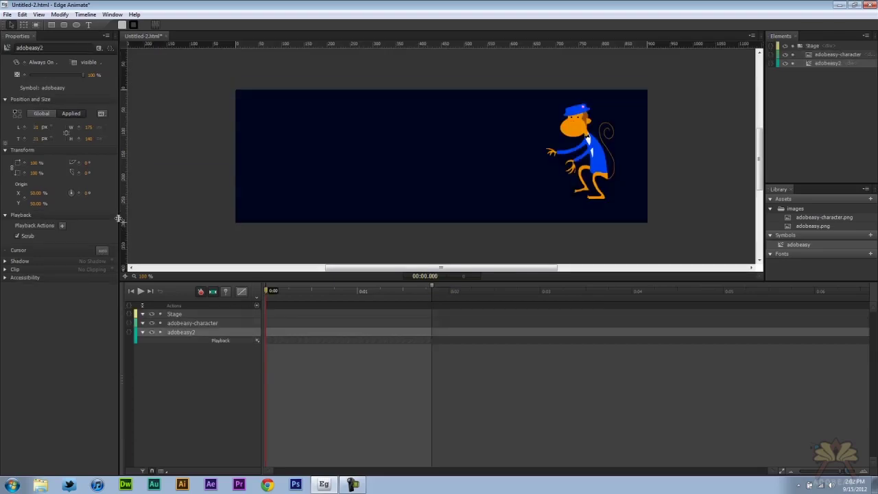
key("ctrl+Return")
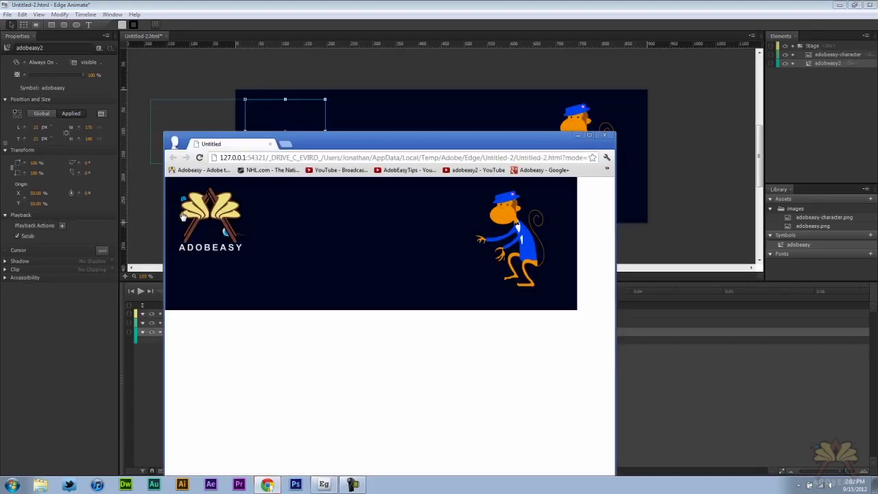
key("alt+Tab")
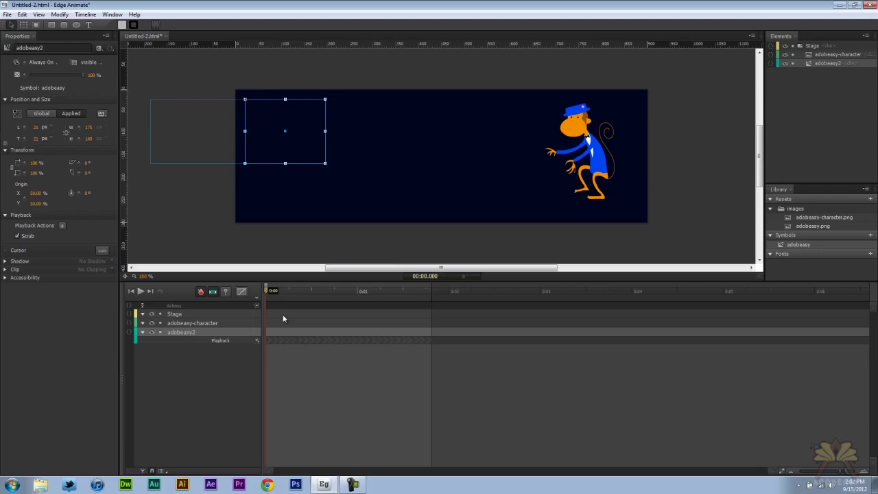
- Convert the monkey into a symbol named 'character'
left_click_drag(272, 290, 429, 291)
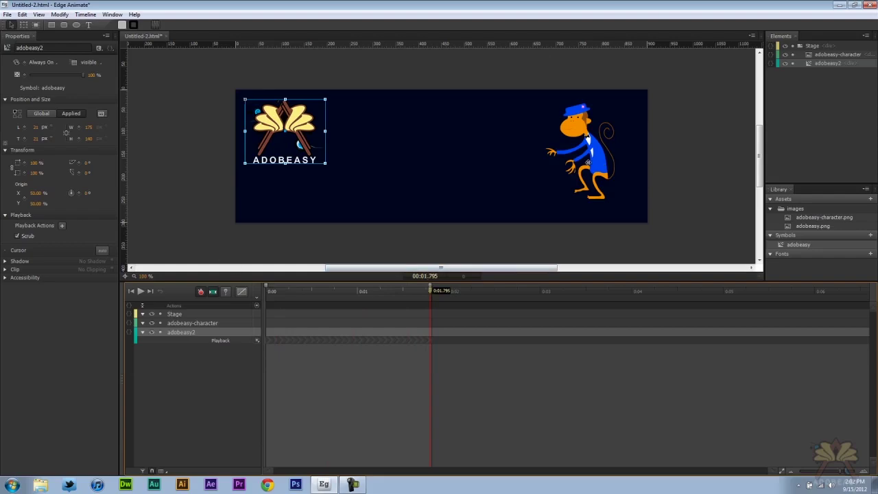
left_click(596, 167)
right_click(593, 157)
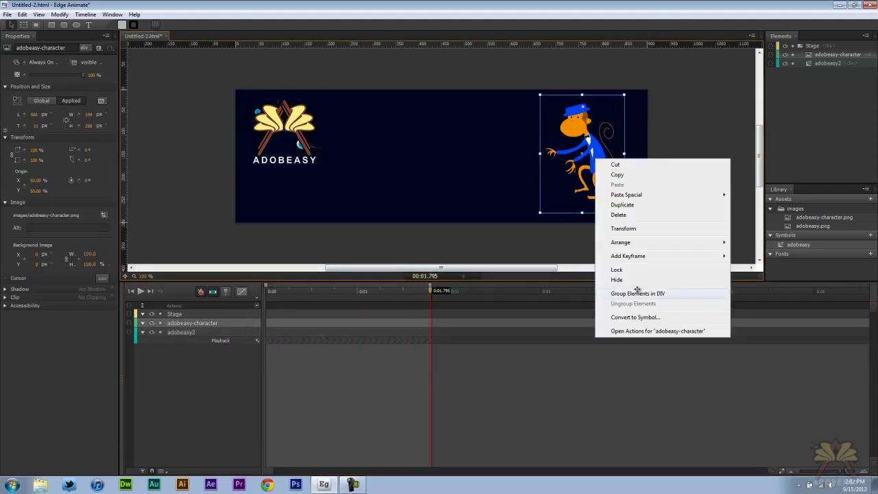
left_click(614, 320)
type("character")
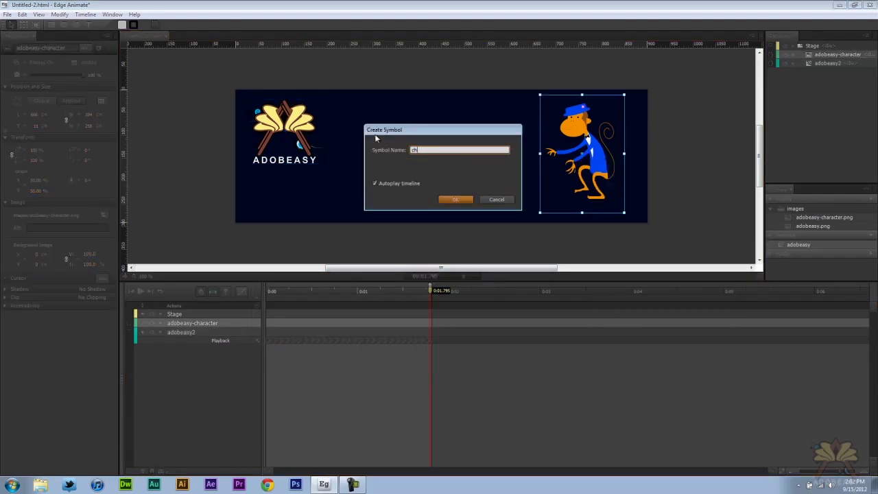
left_click(464, 199)
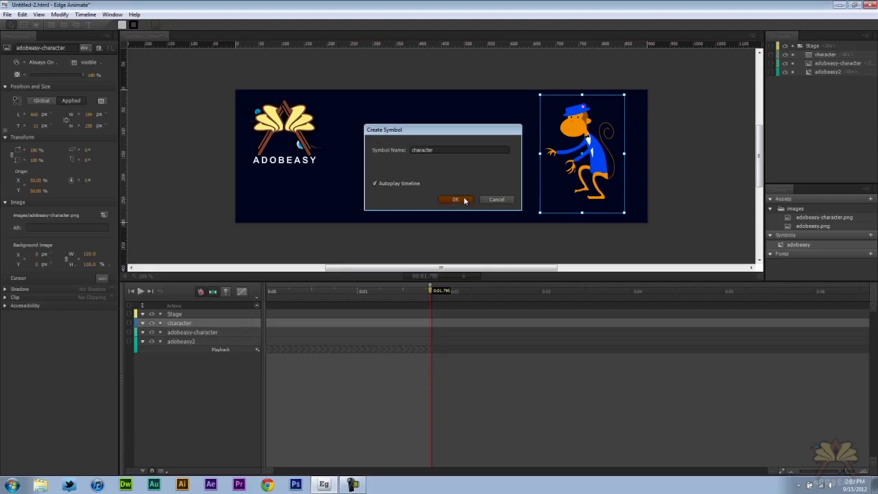
- Inside the character symbol, keyframe the monkey's rotation from 0° to 360°
double_click(589, 148)
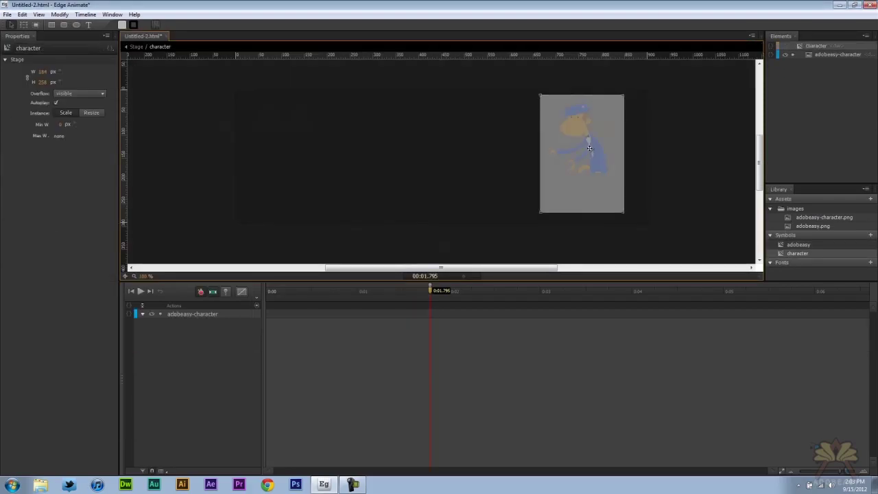
left_click(274, 291)
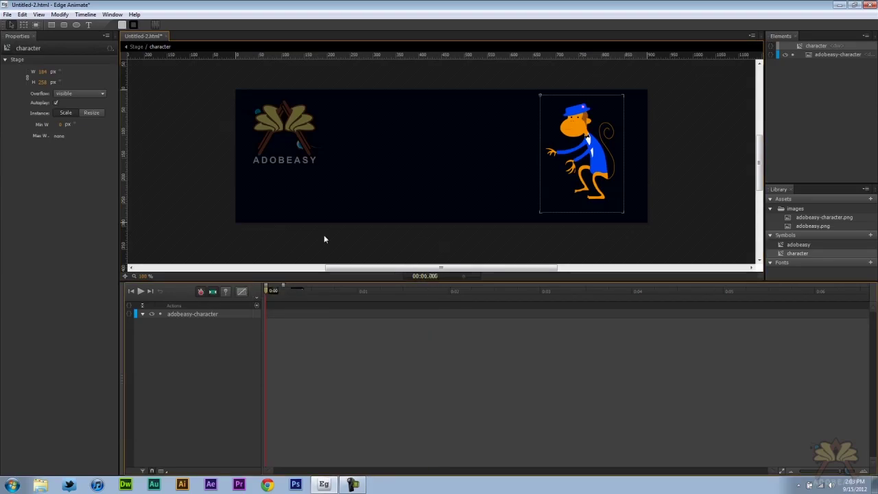
left_click(567, 169)
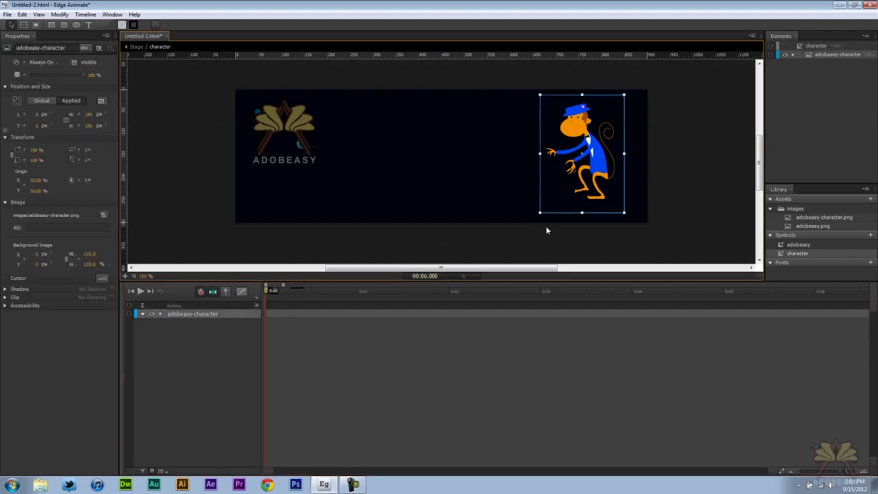
left_click(78, 179)
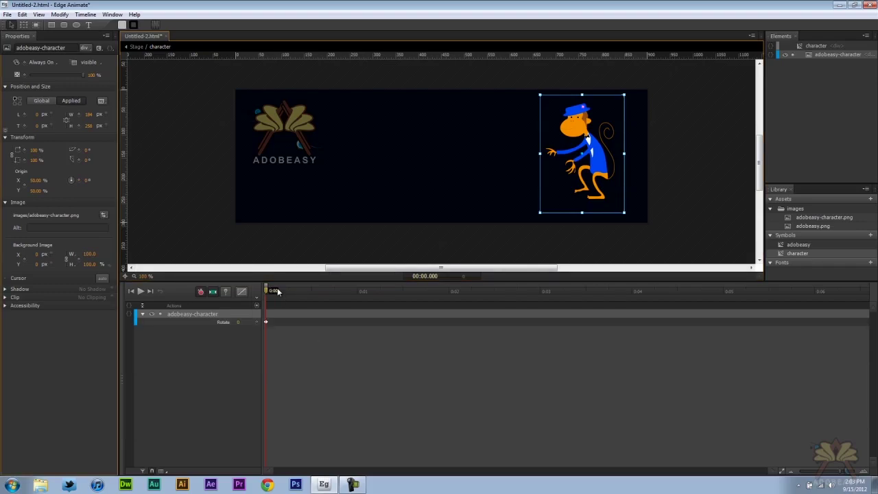
left_click_drag(277, 292, 320, 290)
type("36")
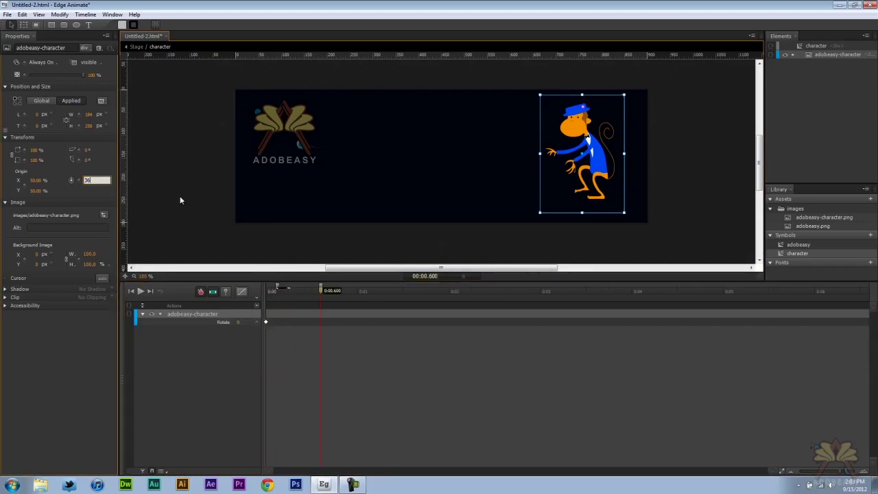
type("0")
key("Return")
left_click_drag(321, 291, 341, 291)
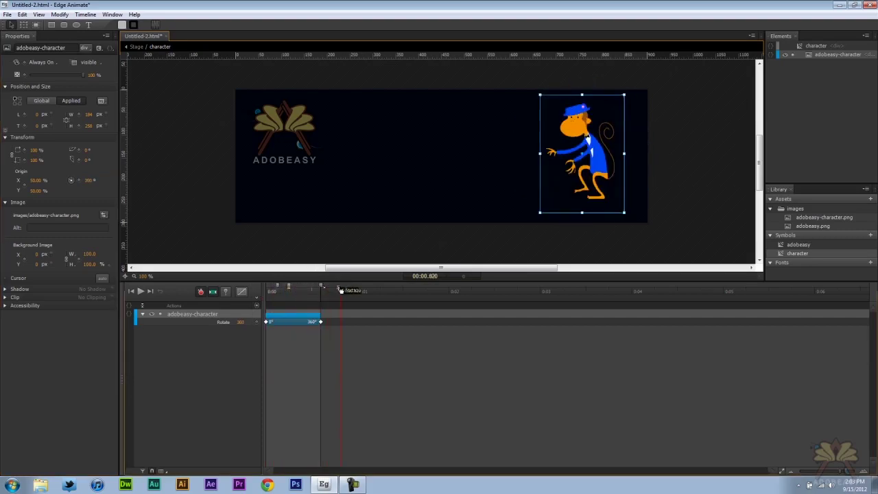
- Stretch the rotation tween so the spin ends around 2.6 seconds
left_click(277, 295)
left_click(339, 316)
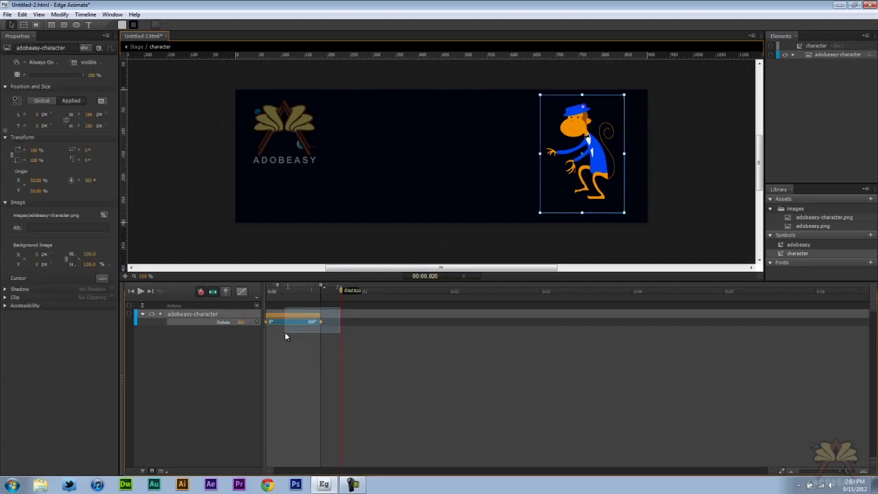
left_click_drag(348, 317, 489, 298)
mouse_move(397, 317)
left_mouse_down()
mouse_move(412, 317)
mouse_move(382, 321)
mouse_move(396, 320)
left_mouse_up()
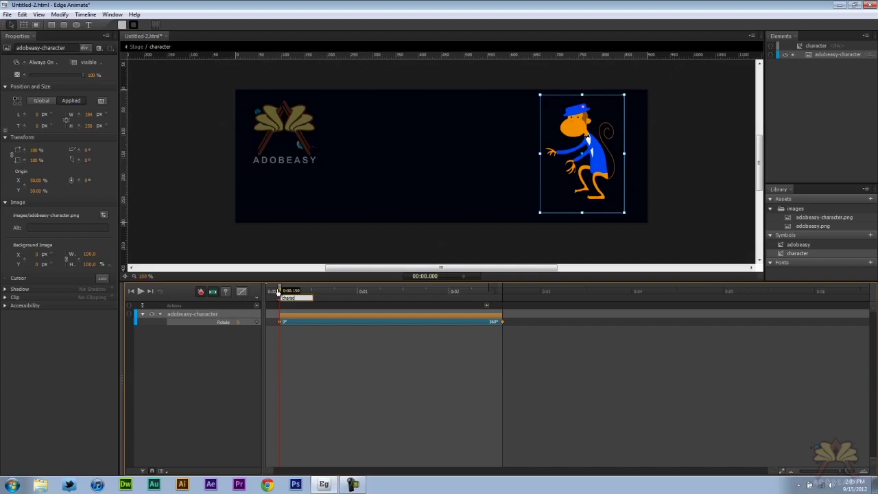
- Add a trigger with a stop command at the start of the timeline
left_click_drag(277, 292, 266, 291)
key("ctrl+t")
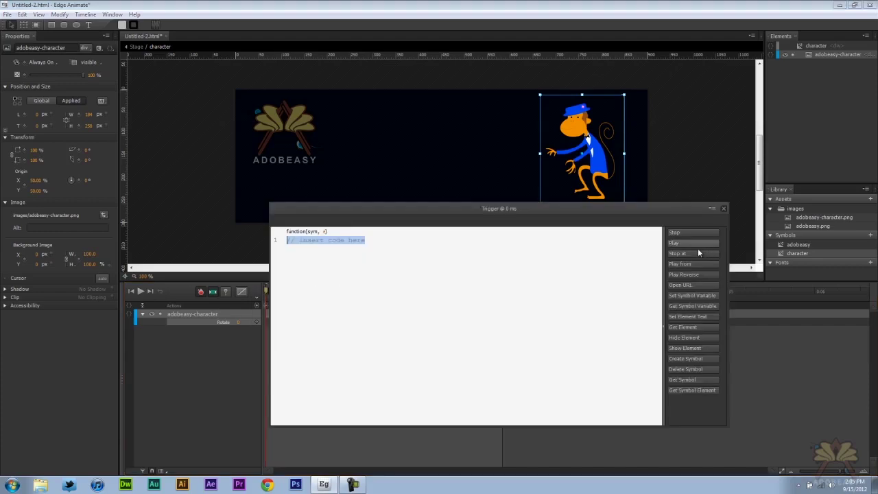
left_click(674, 233)
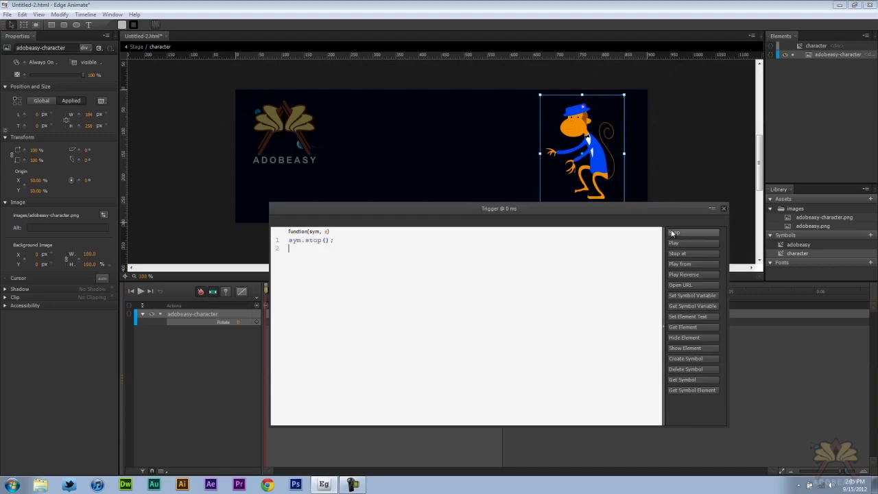
left_click(724, 208)
mouse_move(266, 288)
left_mouse_down()
mouse_move(284, 288)
mouse_move(271, 289)
left_mouse_up()
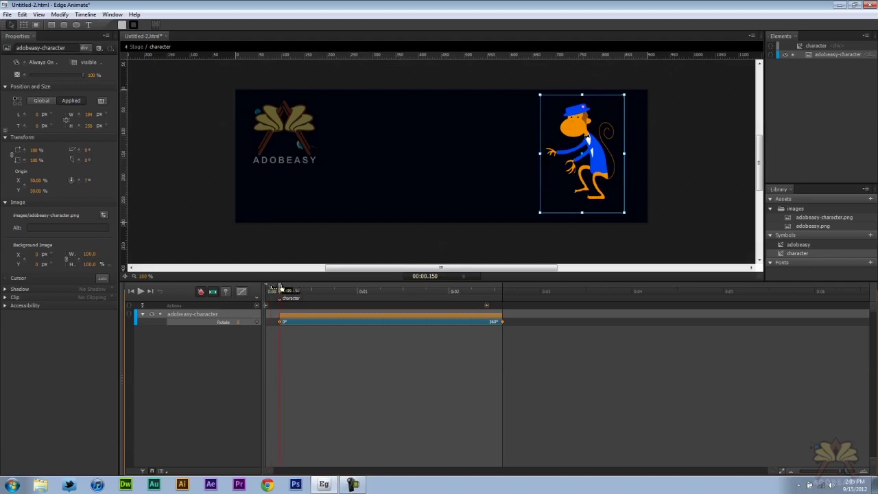
- Make mouseover on the monkey run sym.play("character")
right_click(583, 165)
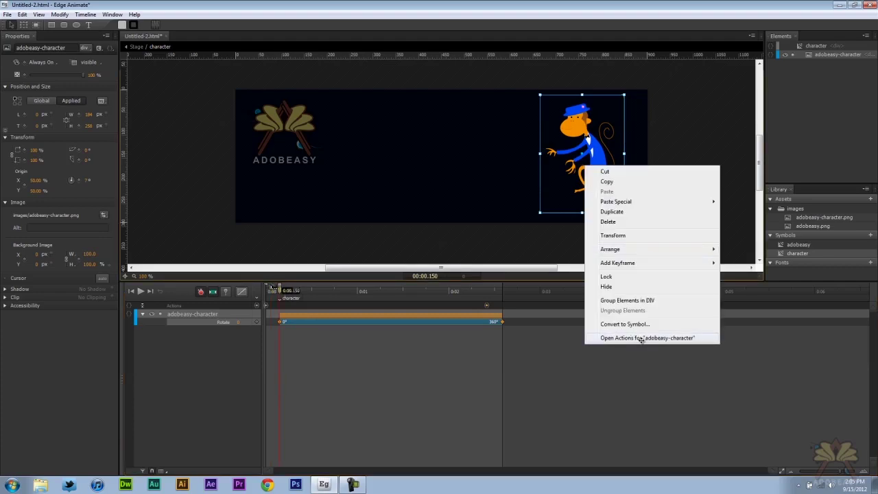
left_click(641, 338)
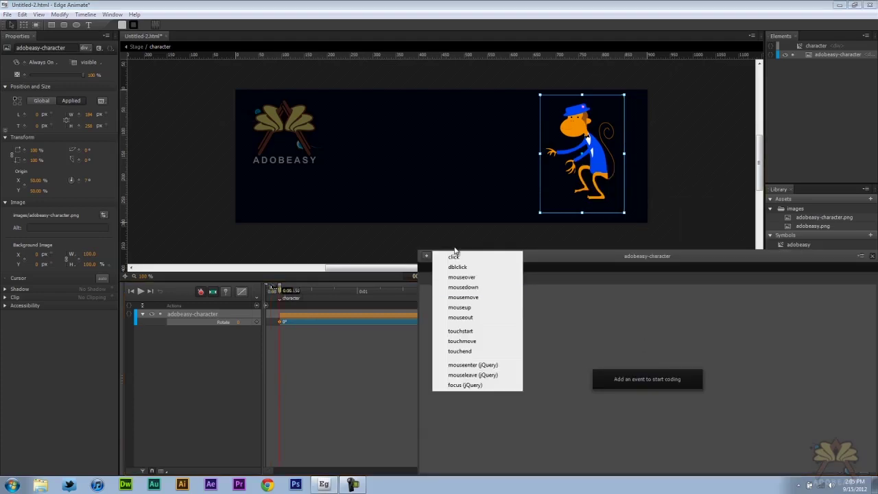
left_click(471, 281)
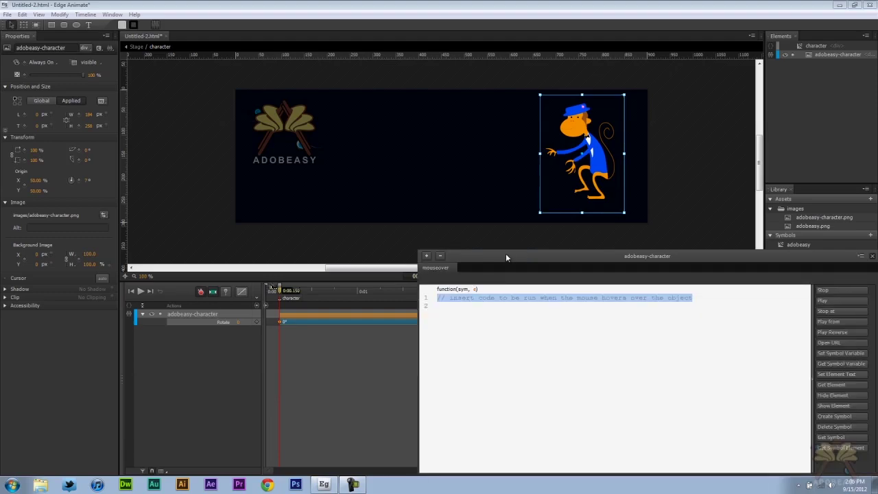
left_click_drag(506, 253, 449, 237)
left_click(770, 285)
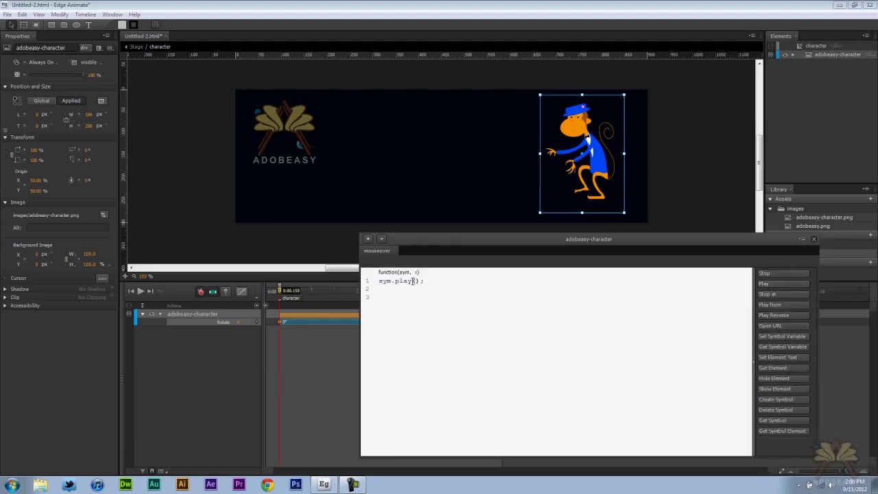
type("\"ch")
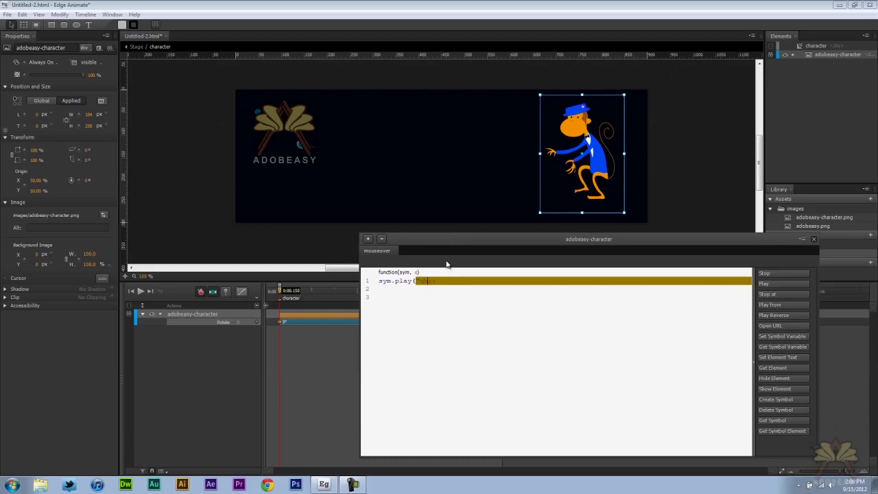
type("aracter\");")
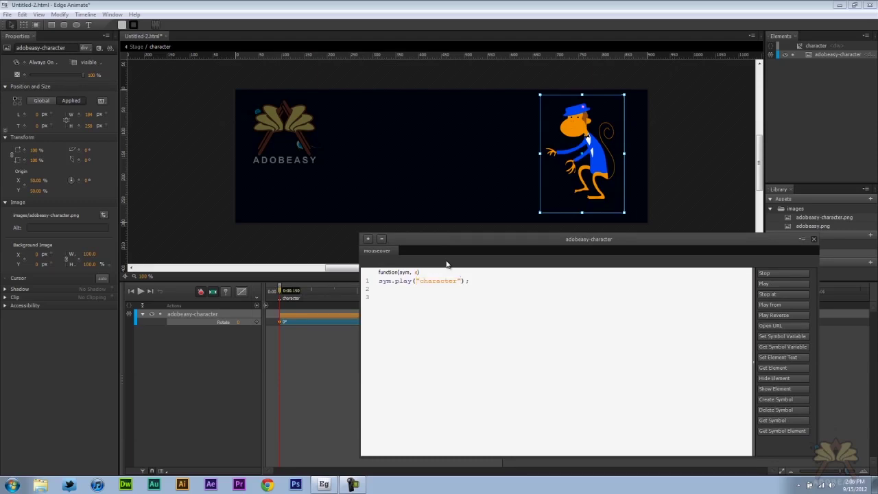
left_click(813, 239)
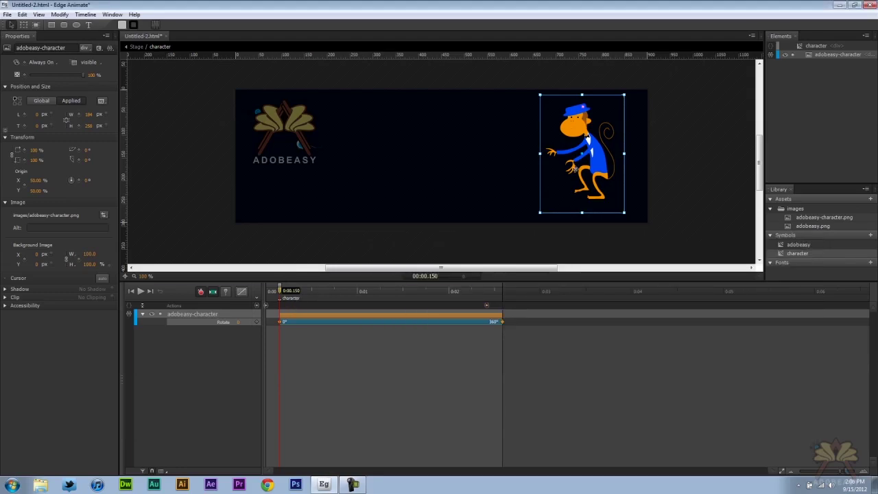
- Reopen the monkey's actions to verify the mouseover code
right_click(573, 167)
left_click(616, 339)
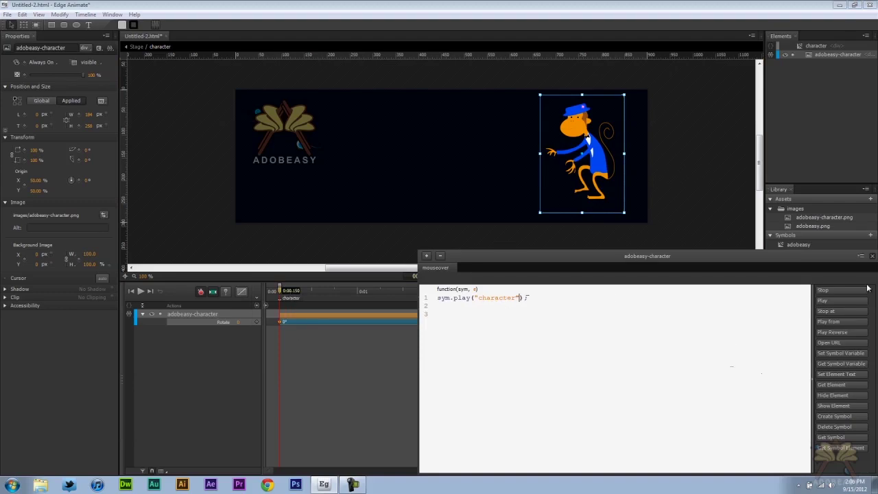
left_click(872, 256)
- Preview the banner in Chrome and test the monkey's hover spin
key("ctrl+Return")
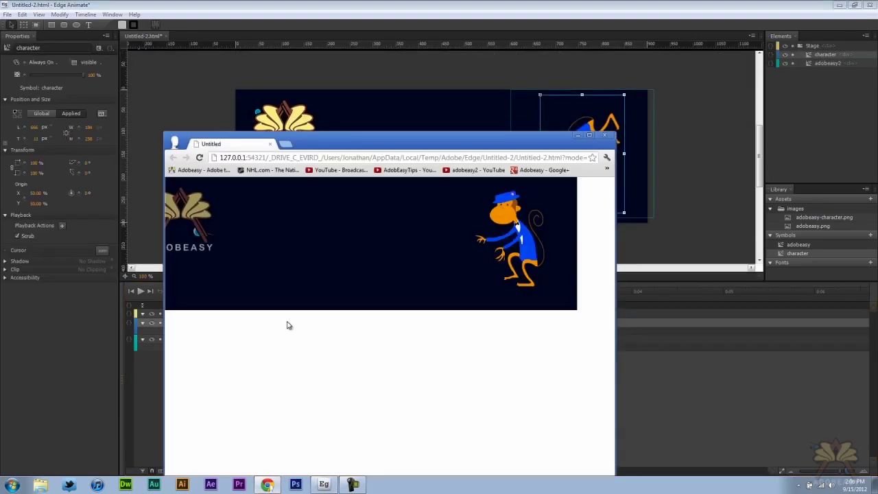
left_click(511, 240)
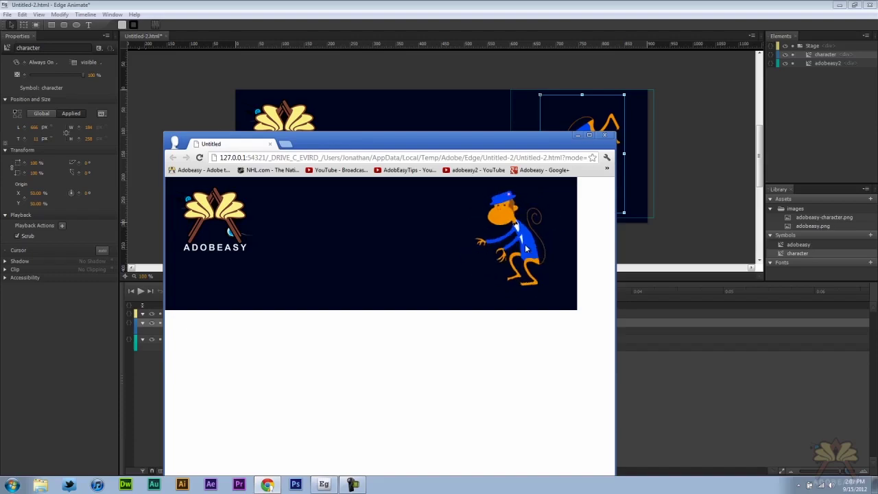
left_click(607, 137)
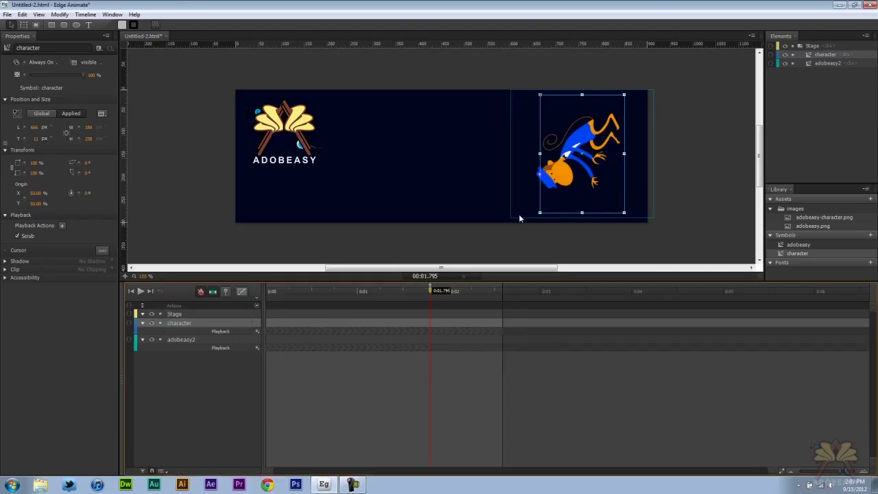
- In the character symbol, move the rotation's end keyframe earlier and preview again
double_click(588, 152)
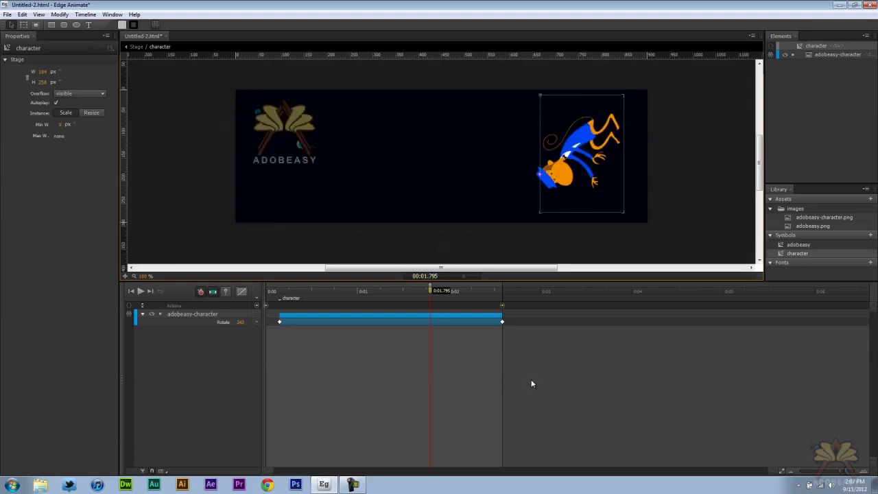
left_click_drag(531, 383, 414, 295)
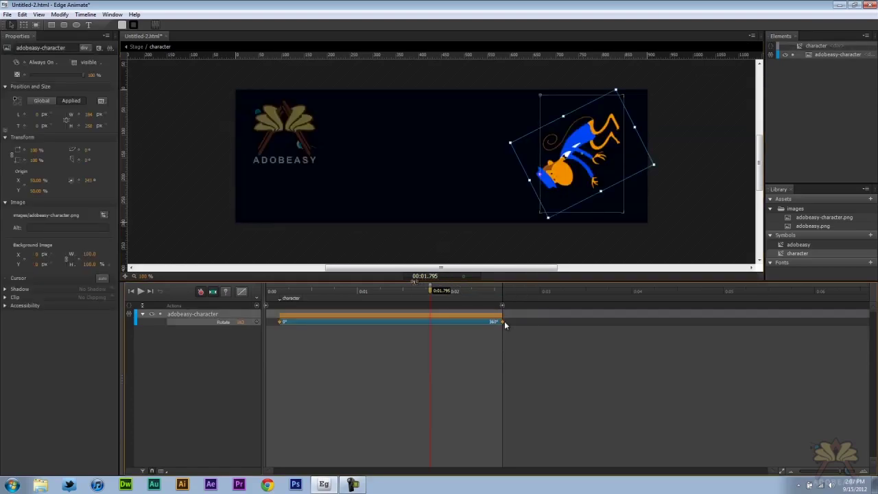
left_click_drag(504, 321, 363, 321)
key("ctrl+Return")
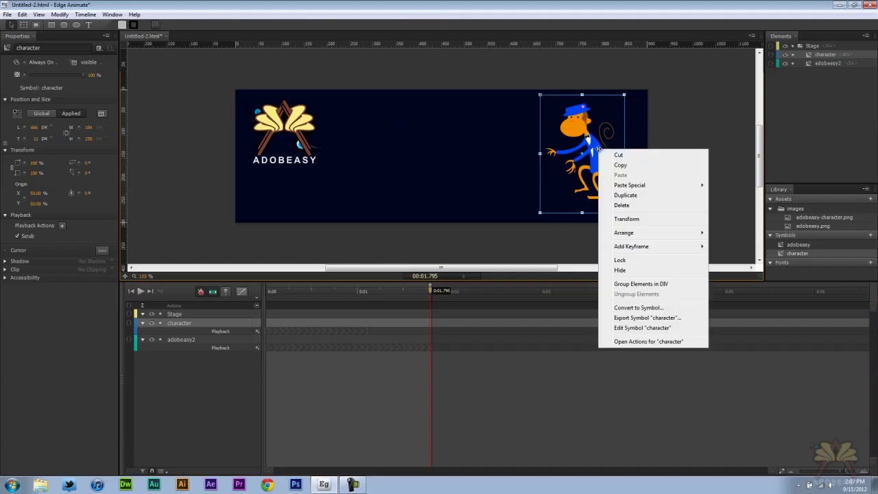
left_click(631, 341)
left_click(477, 255)
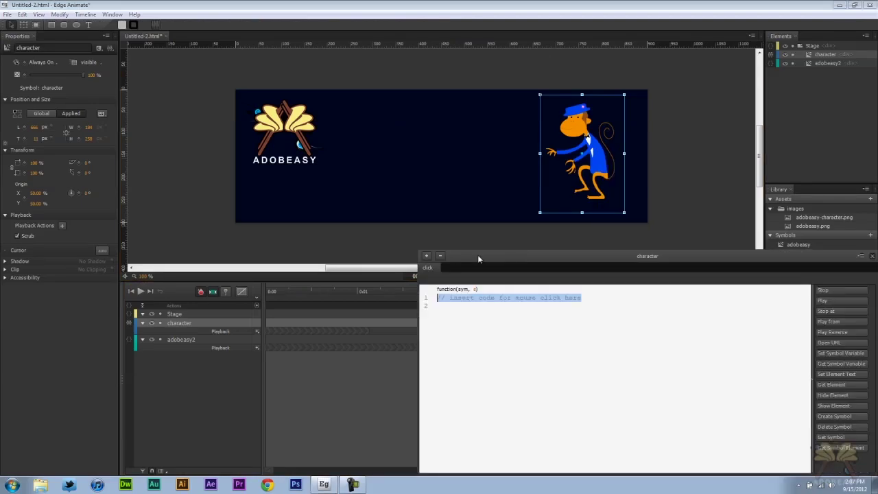
left_click_drag(477, 254, 294, 195)
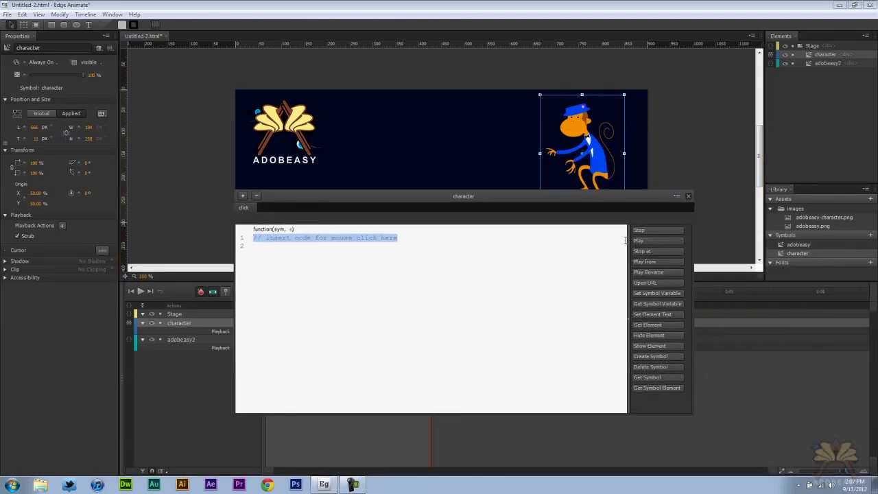
left_click(645, 282)
left_click(373, 254)
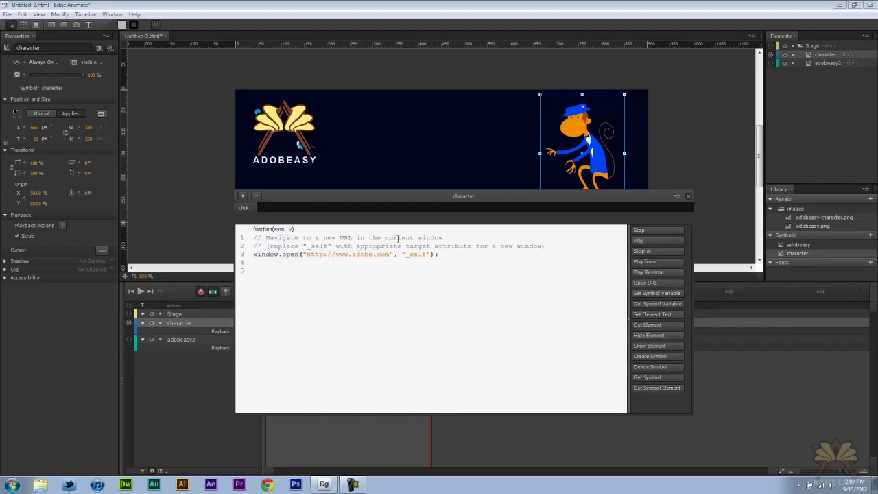
type("asy")
left_click(688, 196)
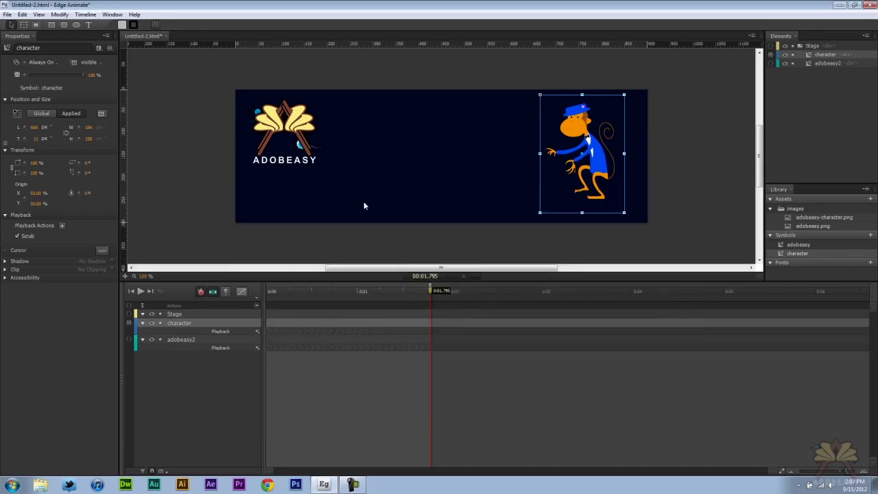
left_click(101, 250)
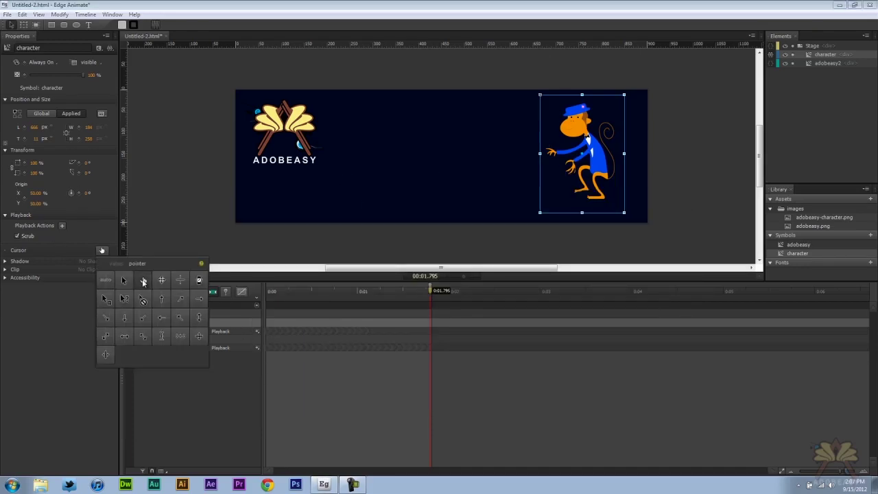
- Give the monkey a pointer cursor and test its adobeasy.com link in Chrome
left_click(144, 280)
key("ctrl+Return")
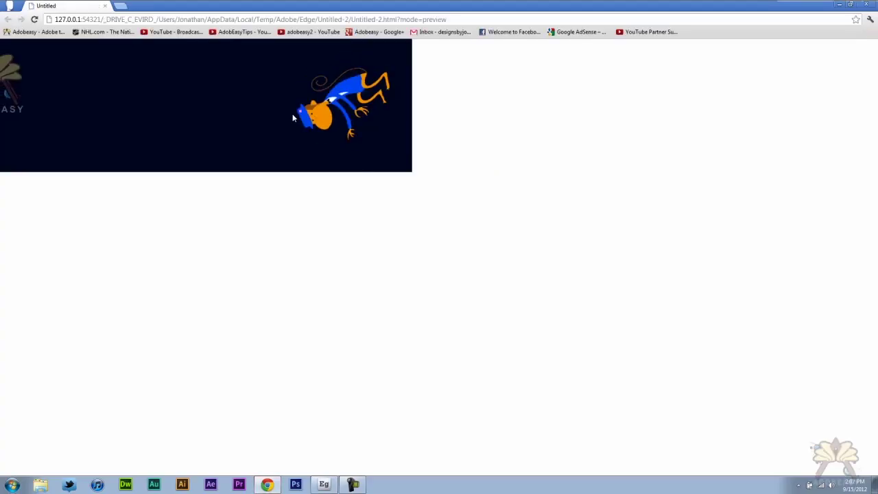
left_click(353, 112)
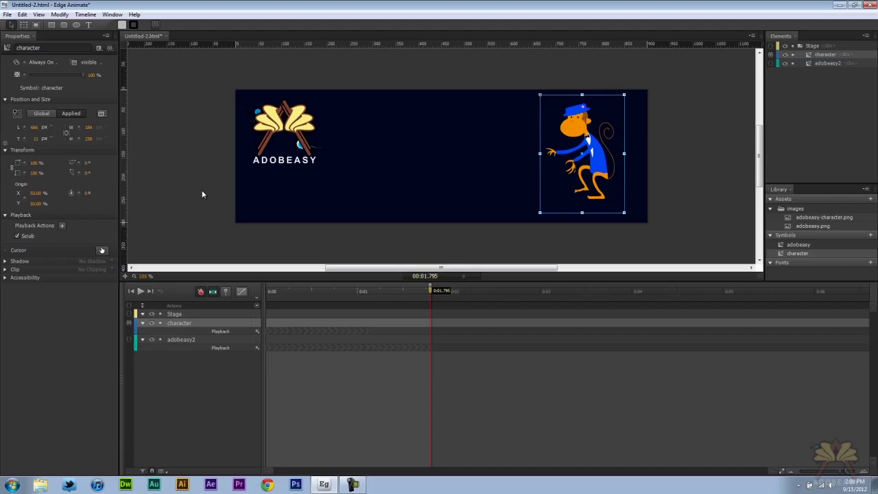
- Save the project as 'tutorial' in the tutorial folder
left_click(7, 15)
left_click(34, 90)
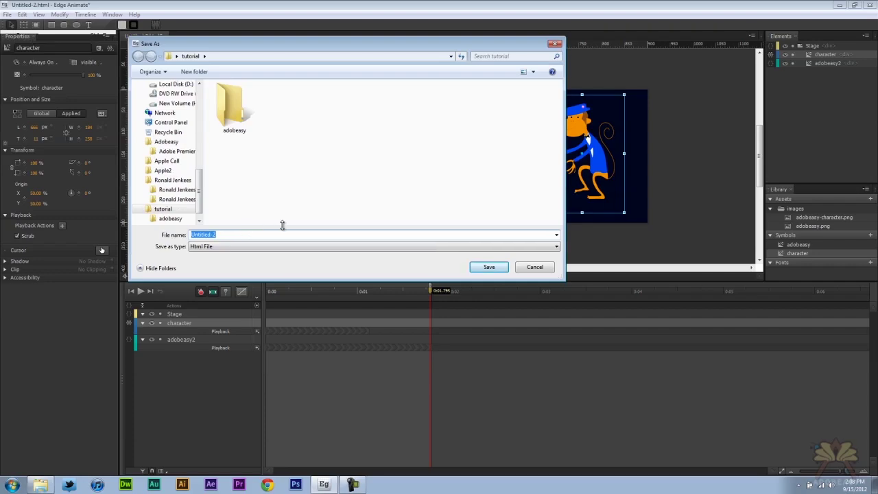
type("tutorial")
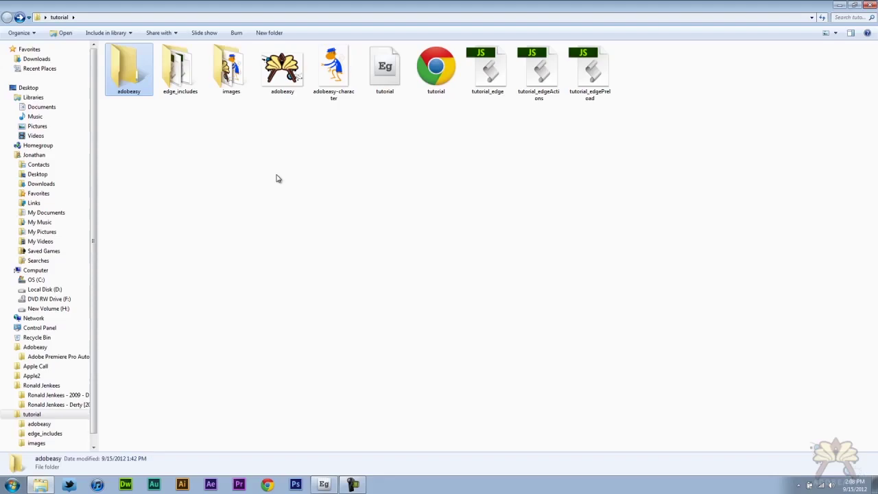
- Open the saved tutorial page in the browser and inspect the generated scripts and edge_includes
left_click(439, 86)
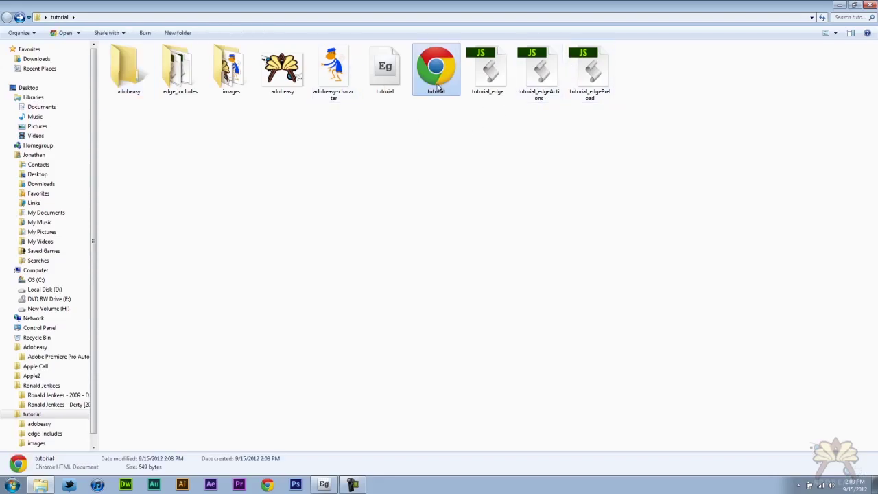
double_click(439, 86)
left_click_drag(475, 115, 620, 50)
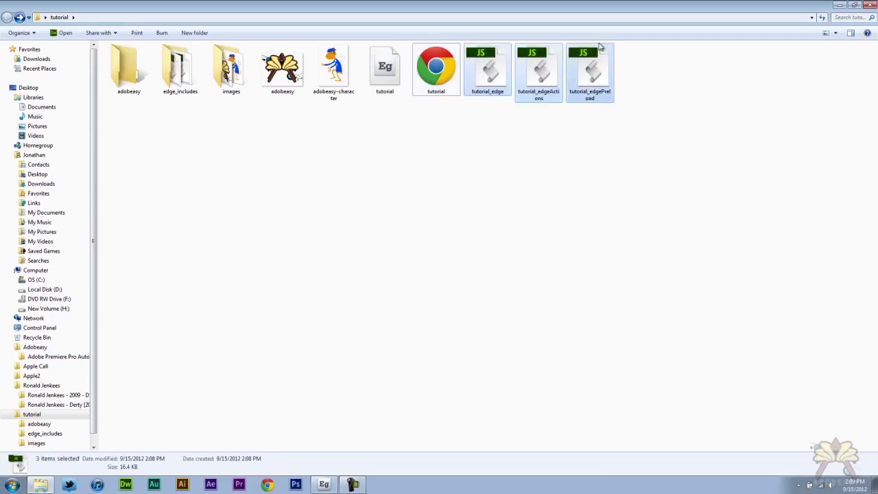
double_click(183, 79)
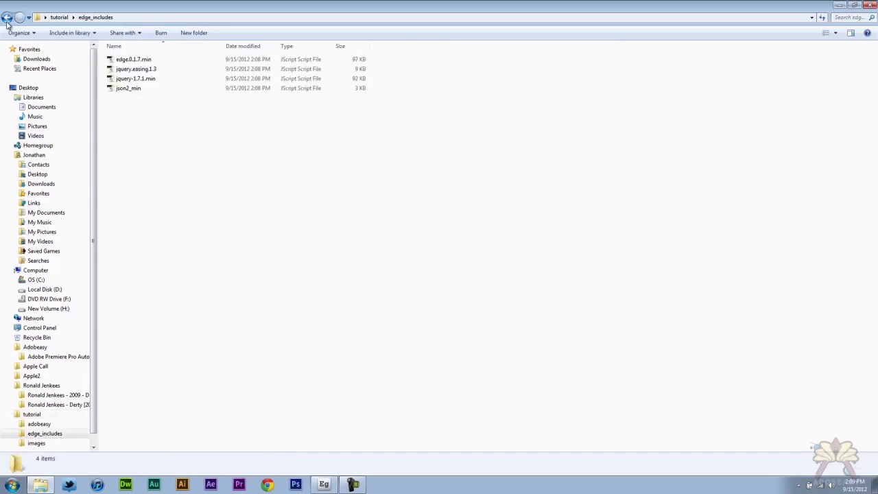
left_click(7, 19)
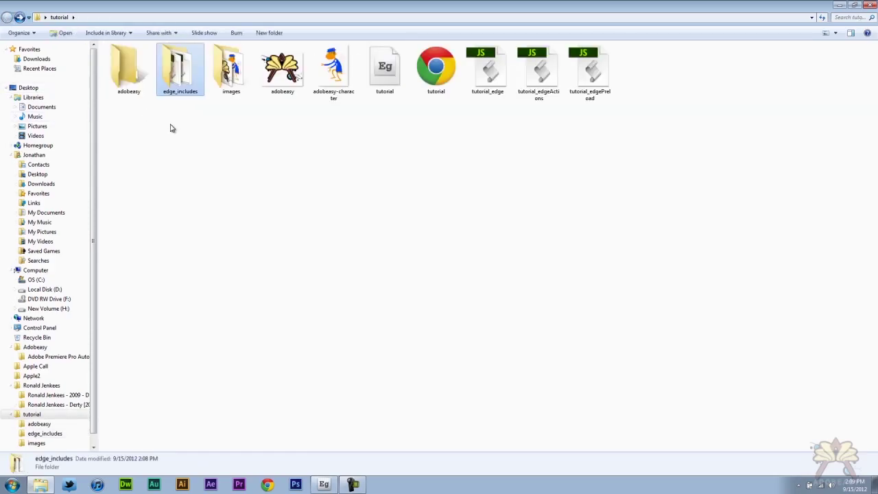
- Open the adobeasy folder and look over its edge_includes, images and tutorial_edge scripts
key("Left")
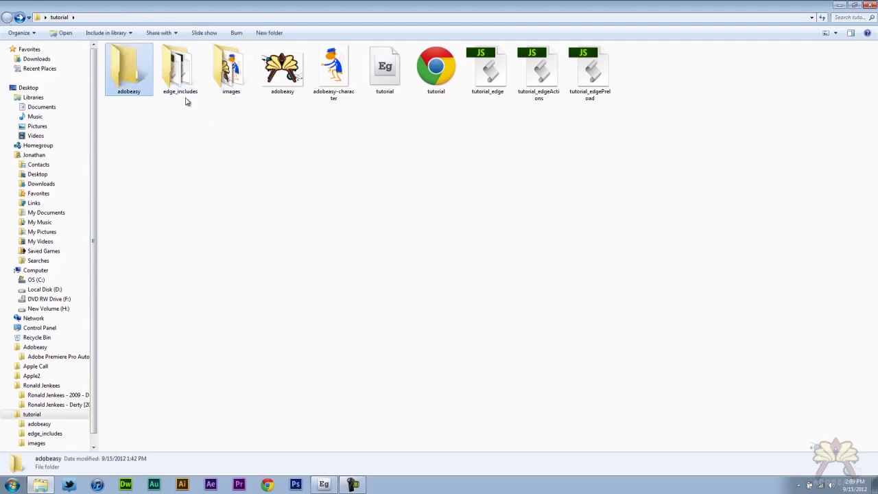
left_click_drag(169, 111, 252, 48)
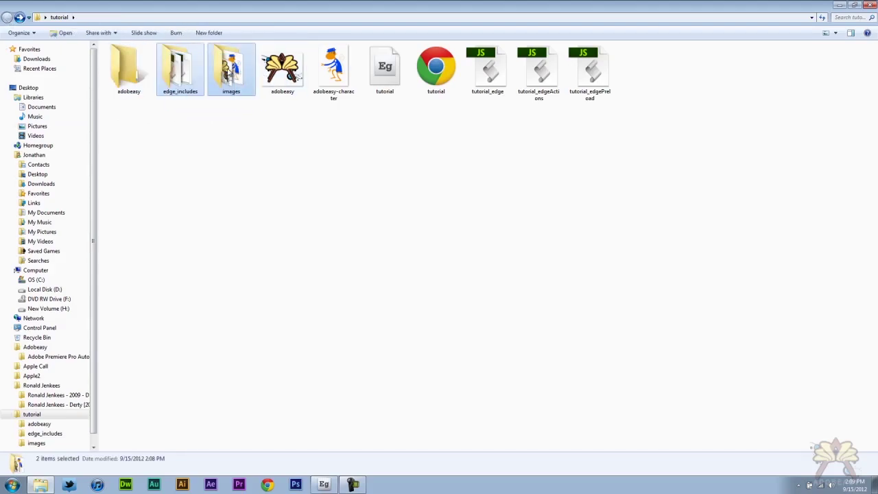
double_click(140, 77)
left_click_drag(127, 147, 164, 164)
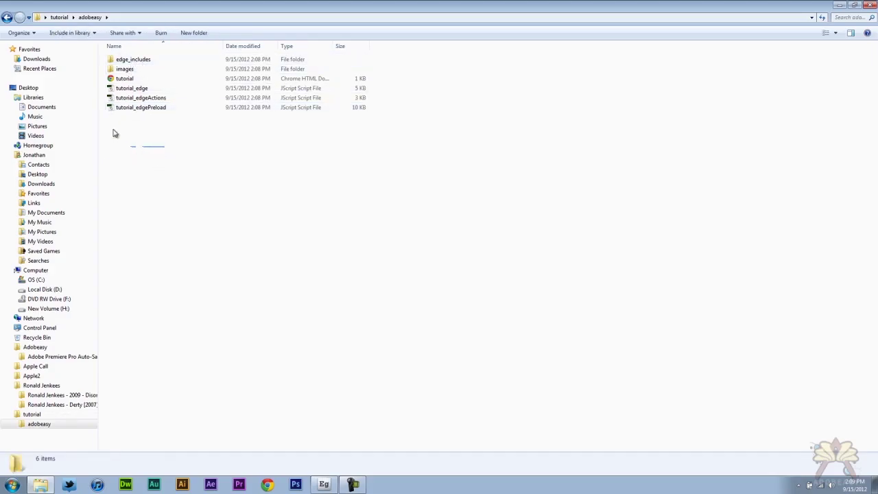
left_click_drag(115, 133, 167, 90)
left_click(146, 171)
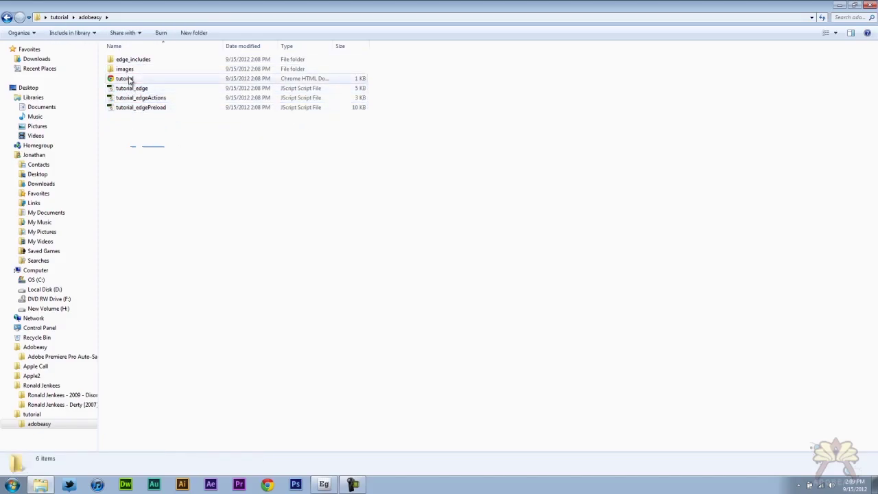
- Enable Google Chrome Frame with the IFrame Prompt installer and static HTML publishing
left_click(7, 14)
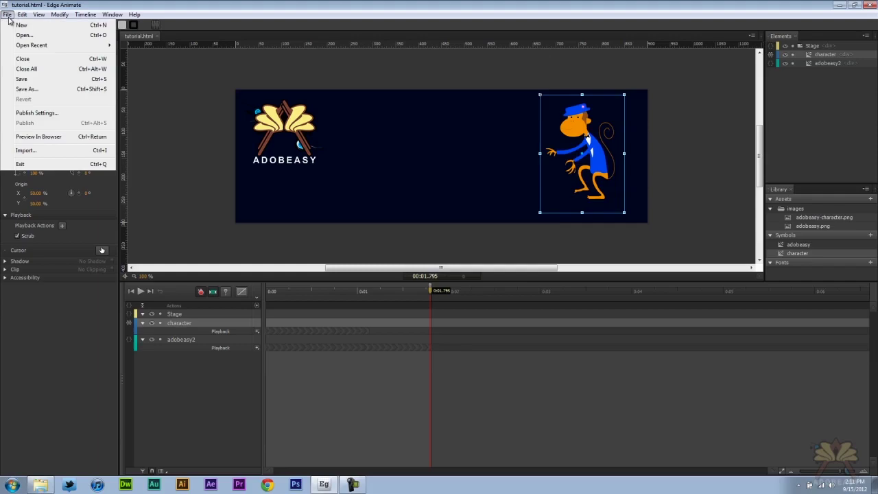
left_click(65, 113)
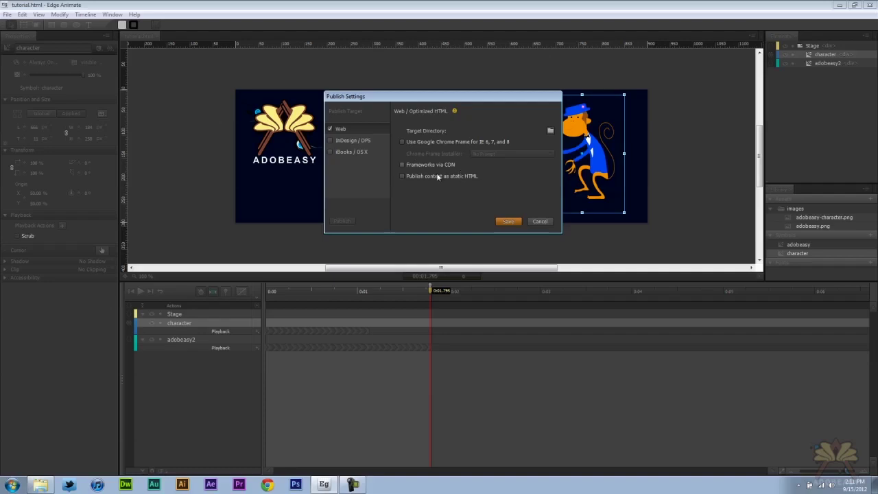
left_click(403, 141)
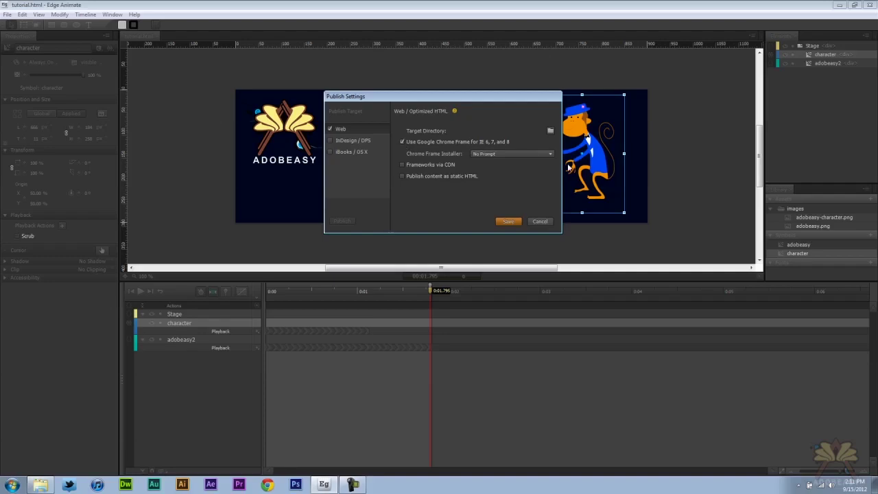
left_click(546, 155)
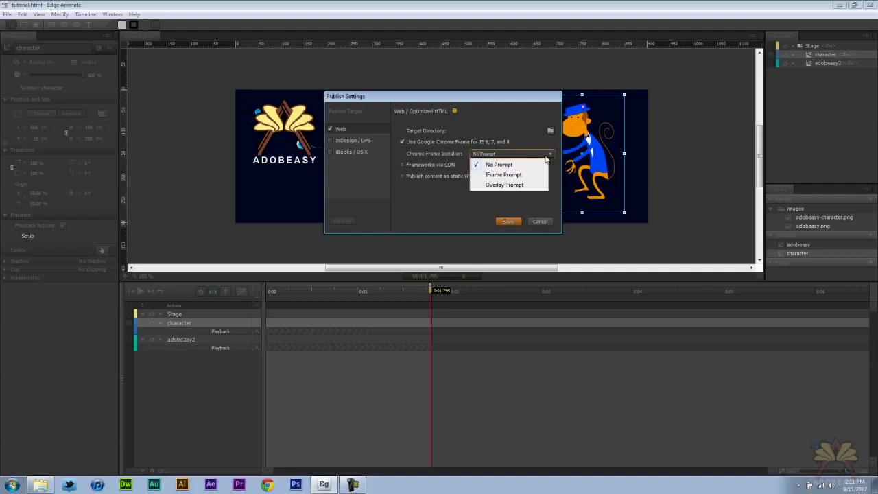
left_click(504, 176)
left_click(402, 177)
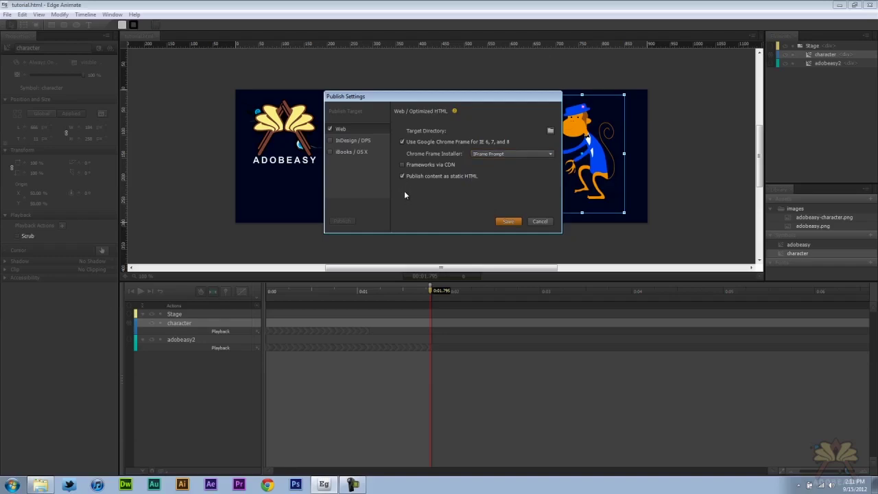
key("Return")
left_click(315, 203)
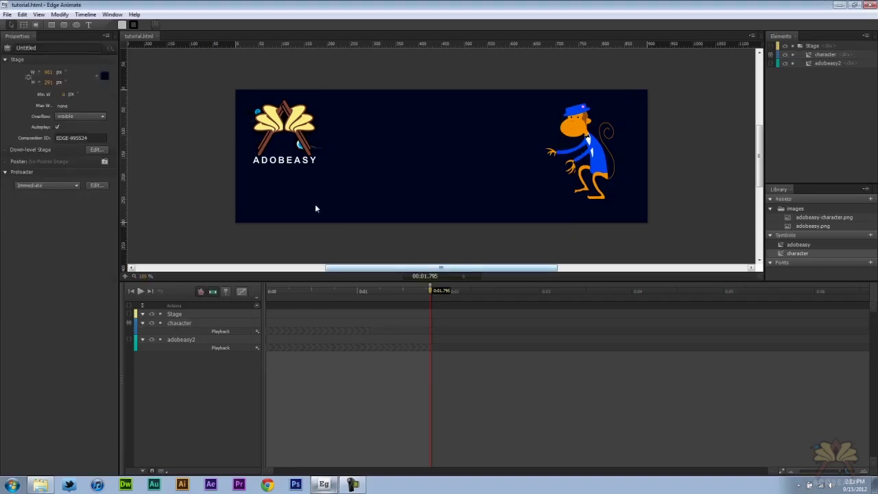
- Rewind the timeline and choose when the preloader loads
left_click(277, 291)
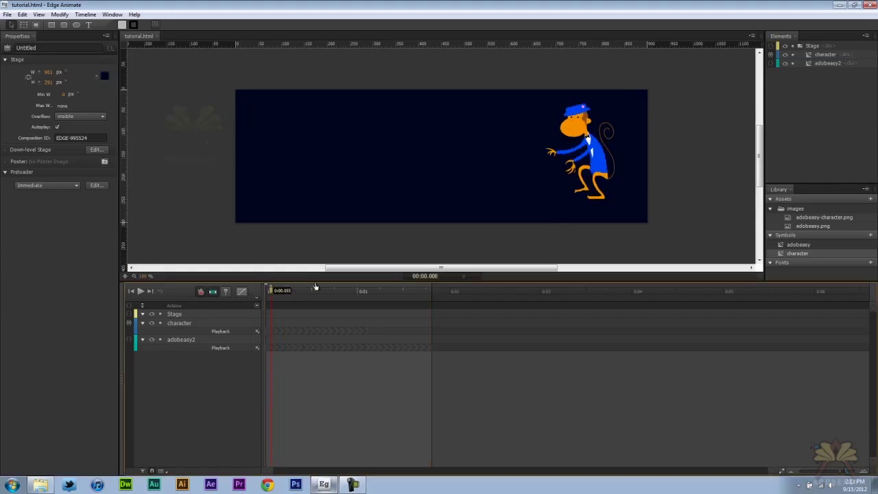
left_click_drag(271, 291, 227, 268)
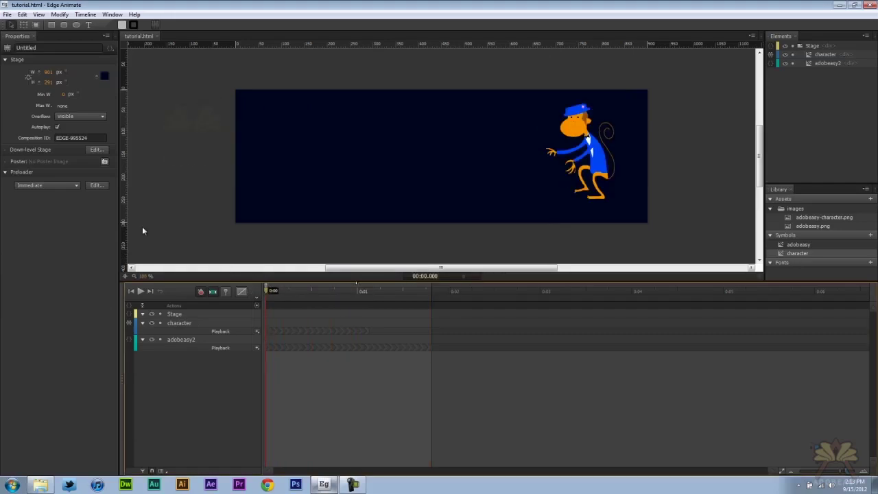
left_click(58, 185)
left_click(59, 202)
- Insert the circular spinner clip-art as the banner's preloader
left_click(93, 185)
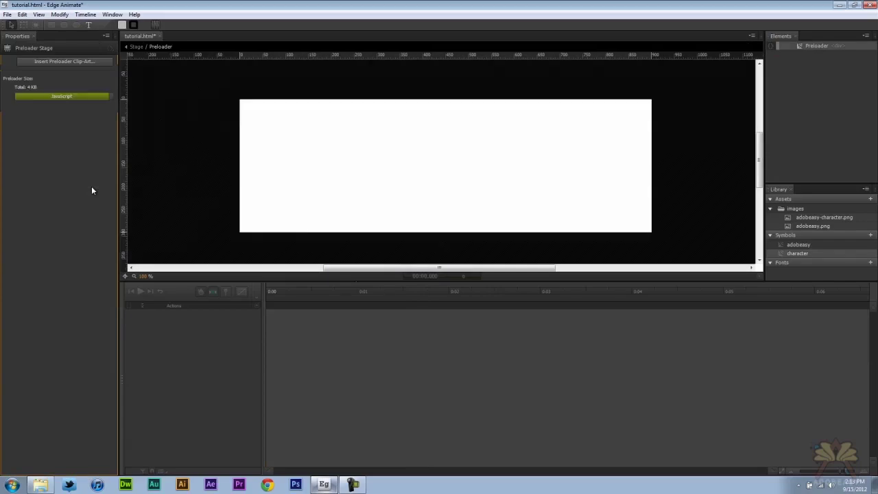
left_click(64, 61)
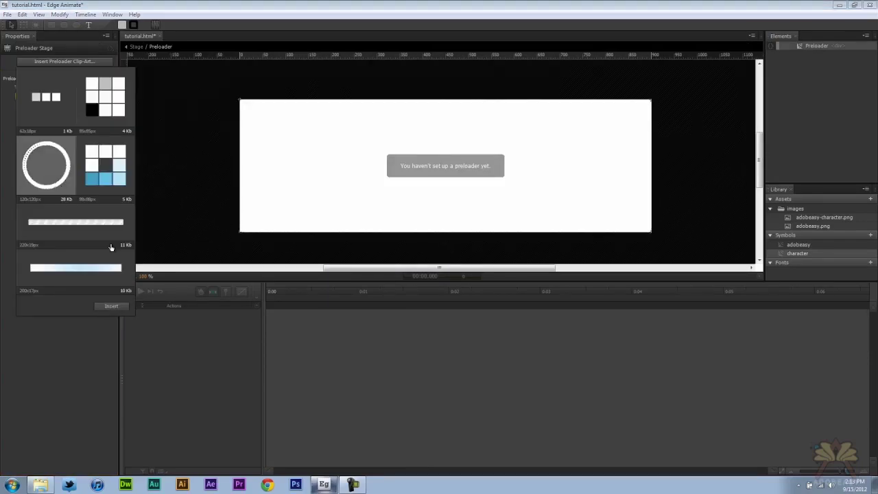
left_click(111, 306)
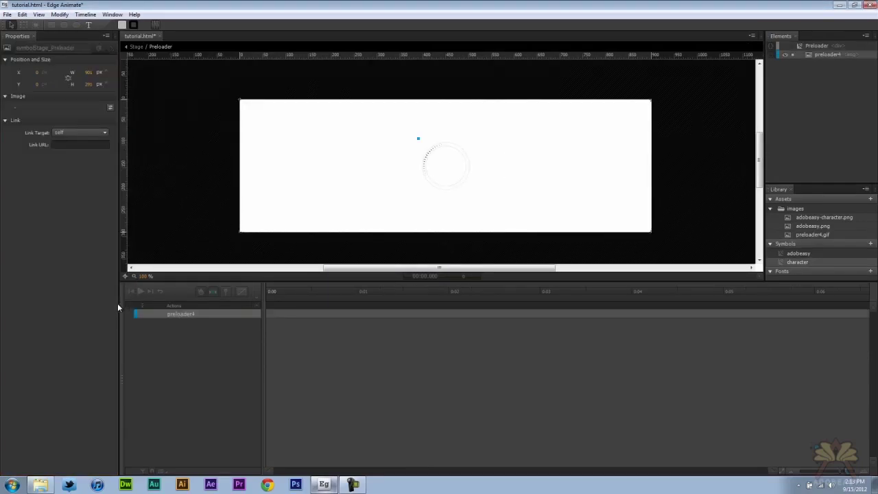
left_click(208, 188)
- Preview the banner with its preloader in the browser
key("ctrl+Return")
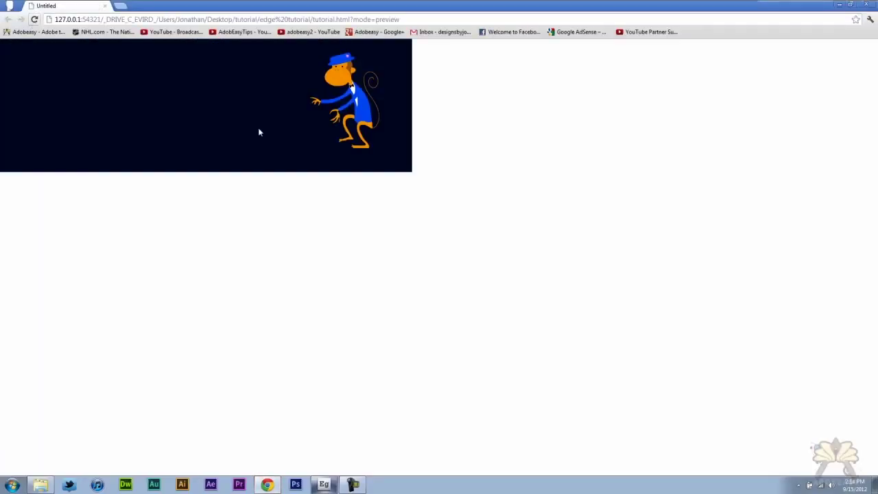
left_click(35, 19)
key("alt+Tab")
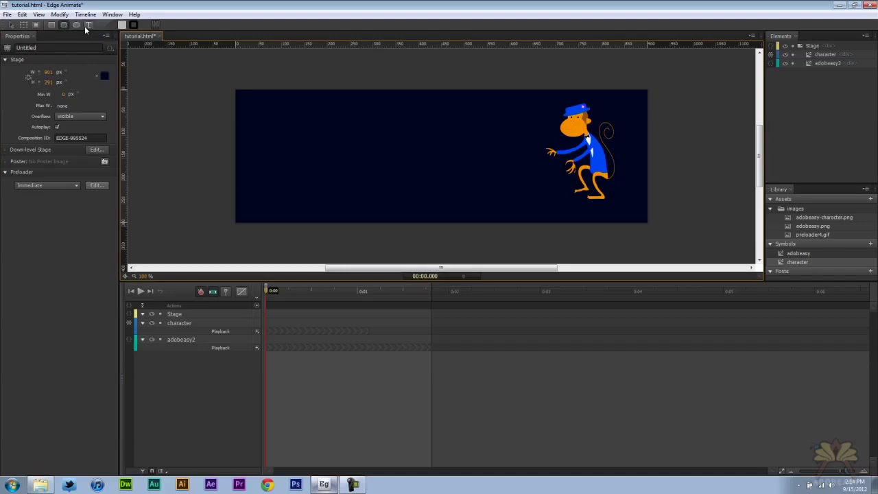
- Draw a text box across the banner's top and type 'AdobeasyTips'
left_click(295, 290)
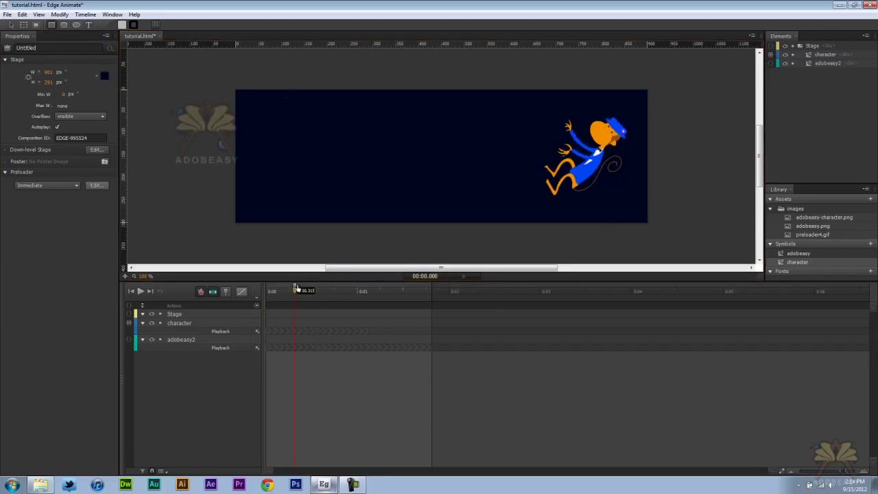
left_click_drag(295, 290, 269, 290)
key("t")
left_click_drag(255, 104, 509, 144)
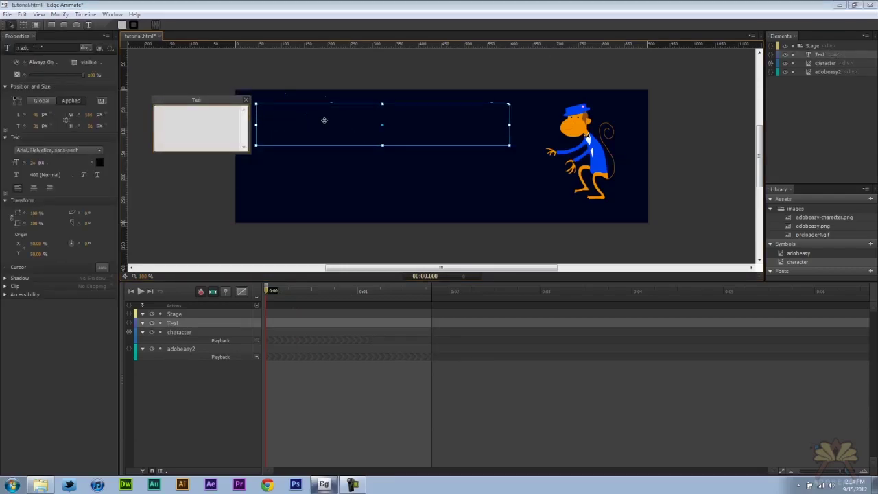
type("AdobeasyTips")
- Make the title white (#ffffff), centre-aligned and 51 px
key("ctrl+a")
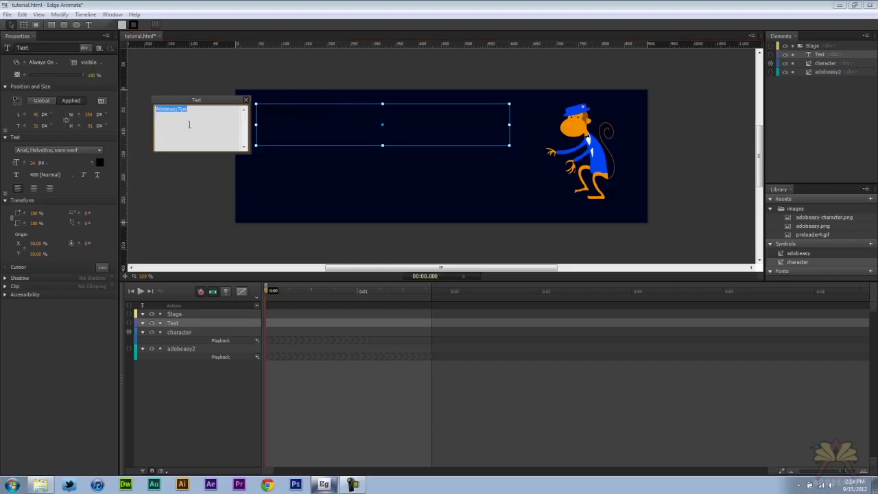
left_click(100, 163)
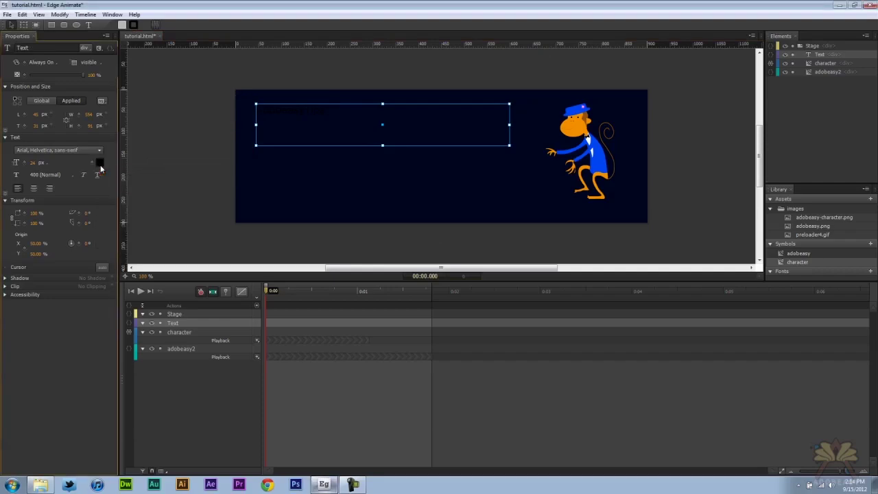
left_click(100, 163)
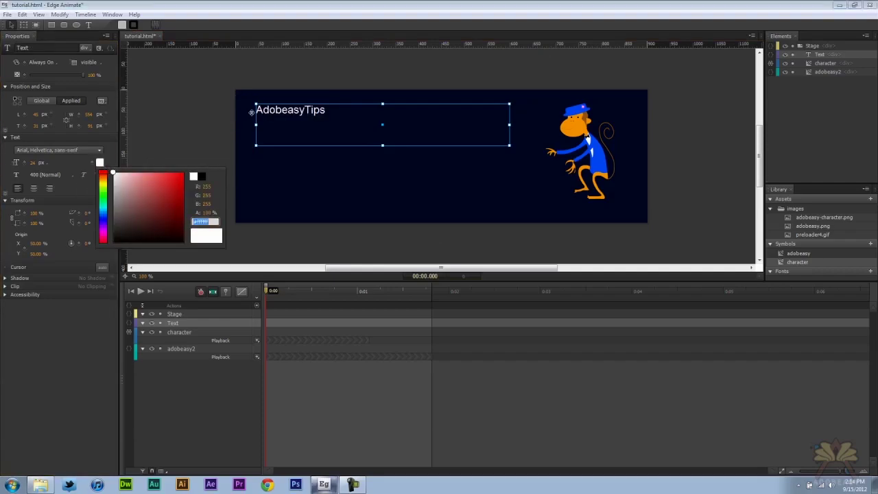
left_click(32, 188)
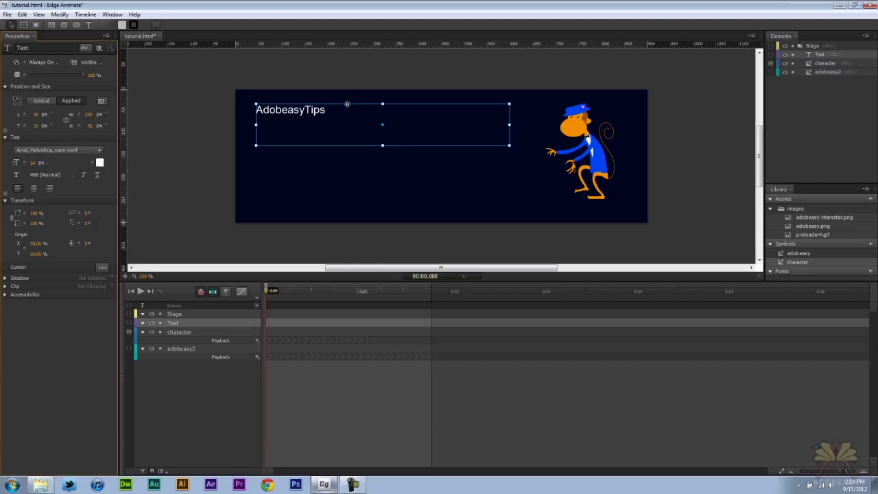
left_click(32, 187)
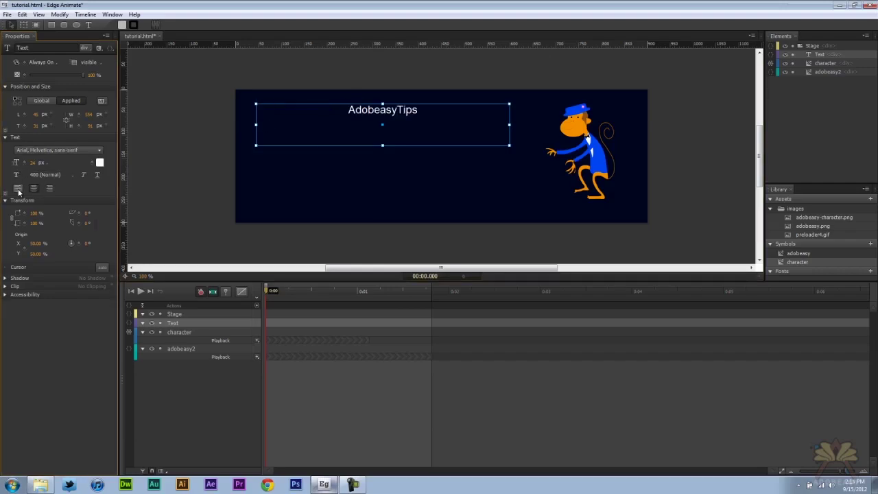
left_click_drag(34, 162, 48, 163)
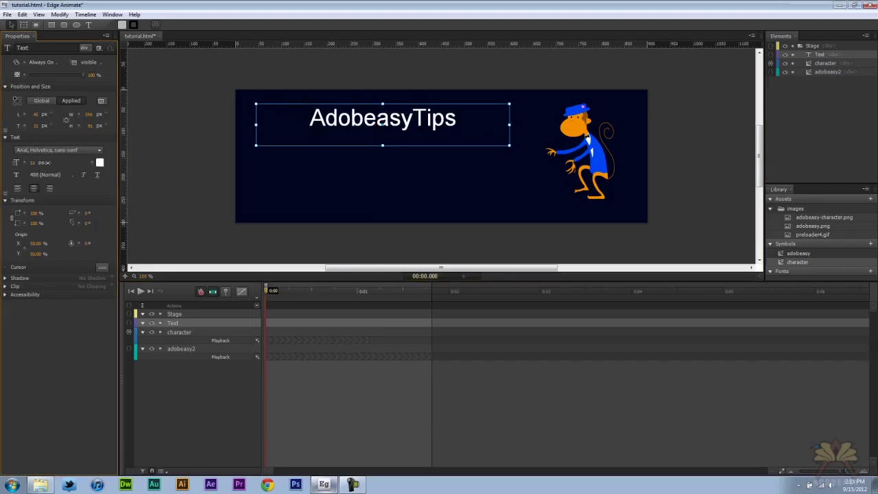
- Browse the font list and try italic on the title, then remove it
left_click(42, 150)
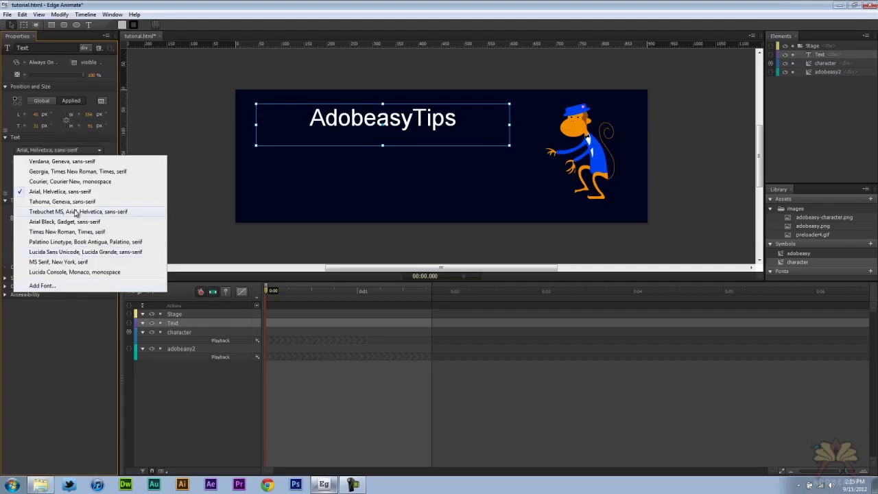
left_click(168, 131)
left_click(333, 121)
left_click(85, 175)
left_click(85, 175)
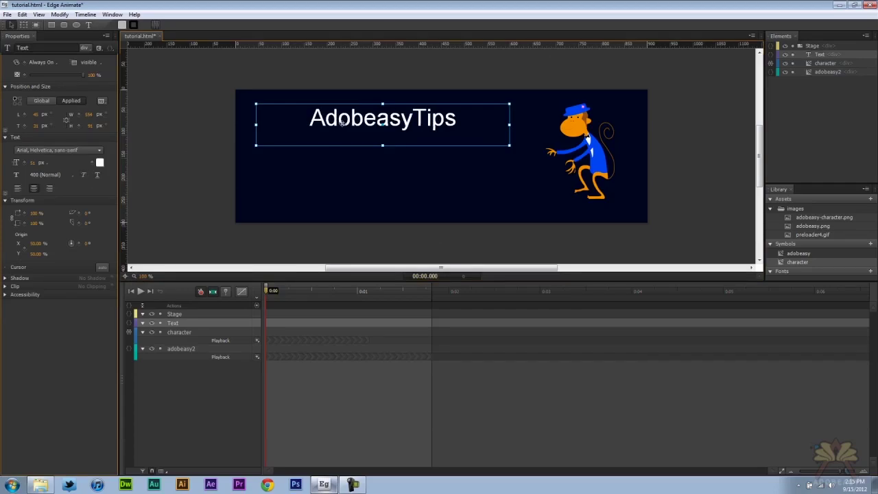
- Use a temporary blue rectangle to centre the AdobeasyTips title between logo and monkey, then delete it
left_click(52, 25)
mouse_move(296, 135)
left_mouse_down()
mouse_move(401, 167)
mouse_move(456, 160)
mouse_move(460, 147)
left_mouse_up()
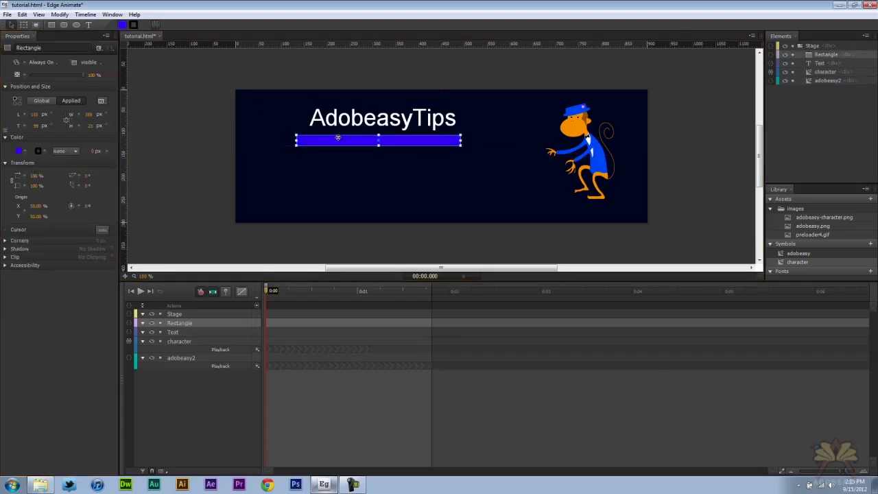
left_click(287, 130)
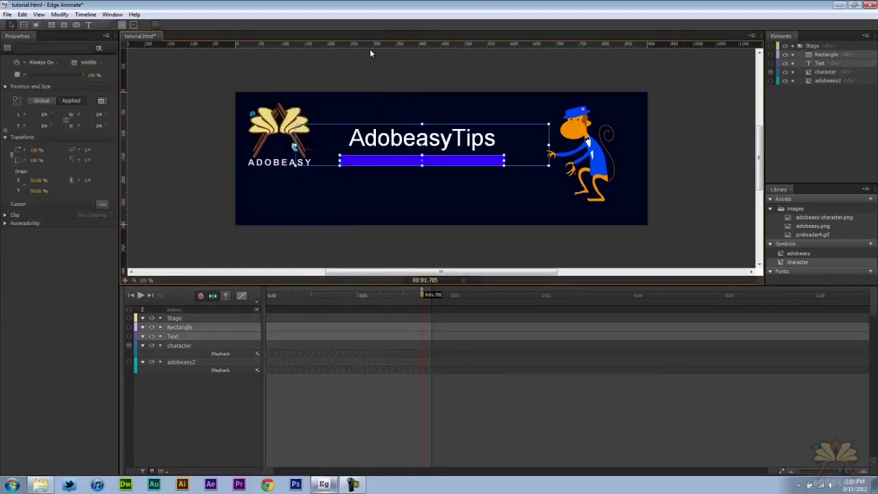
left_click(379, 161)
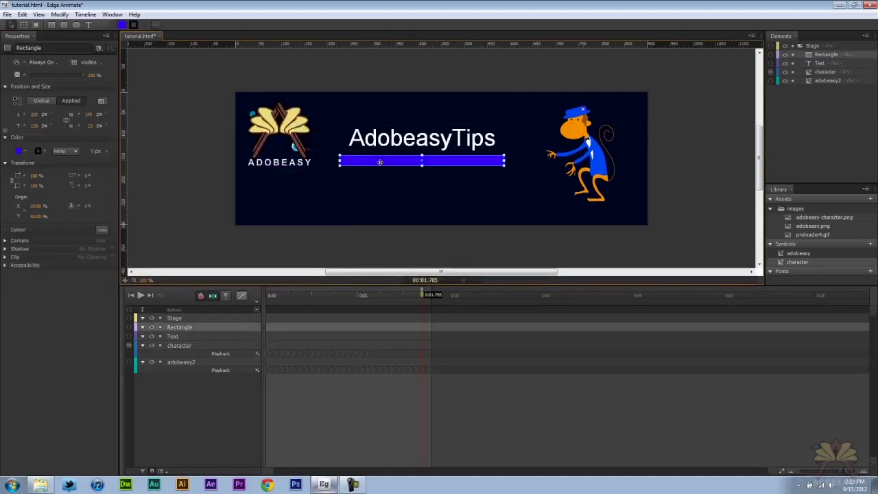
key("Delete")
left_click(400, 139)
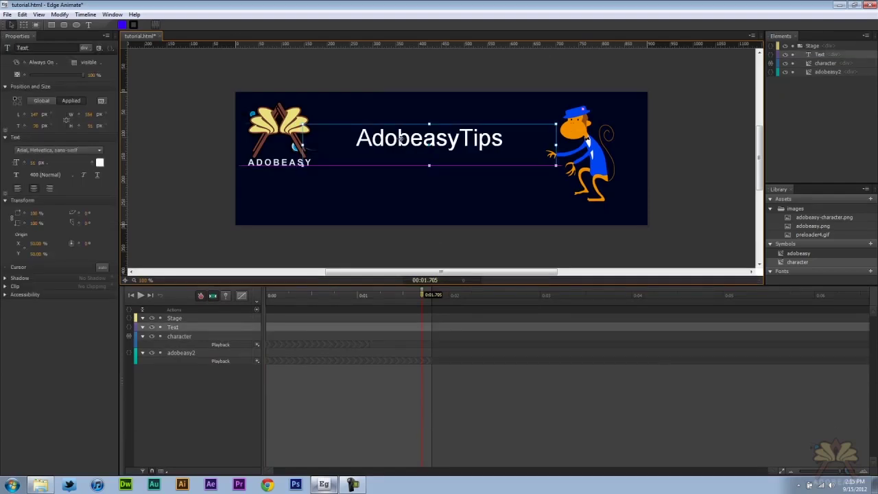
left_click(377, 59)
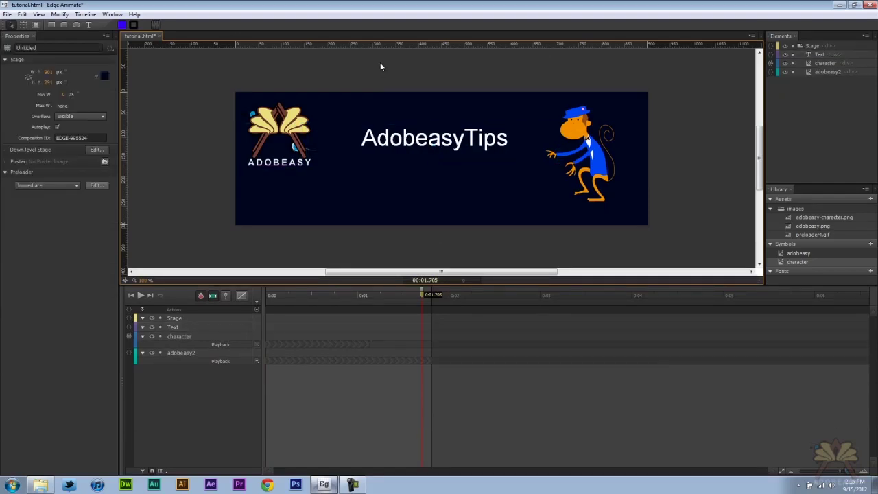